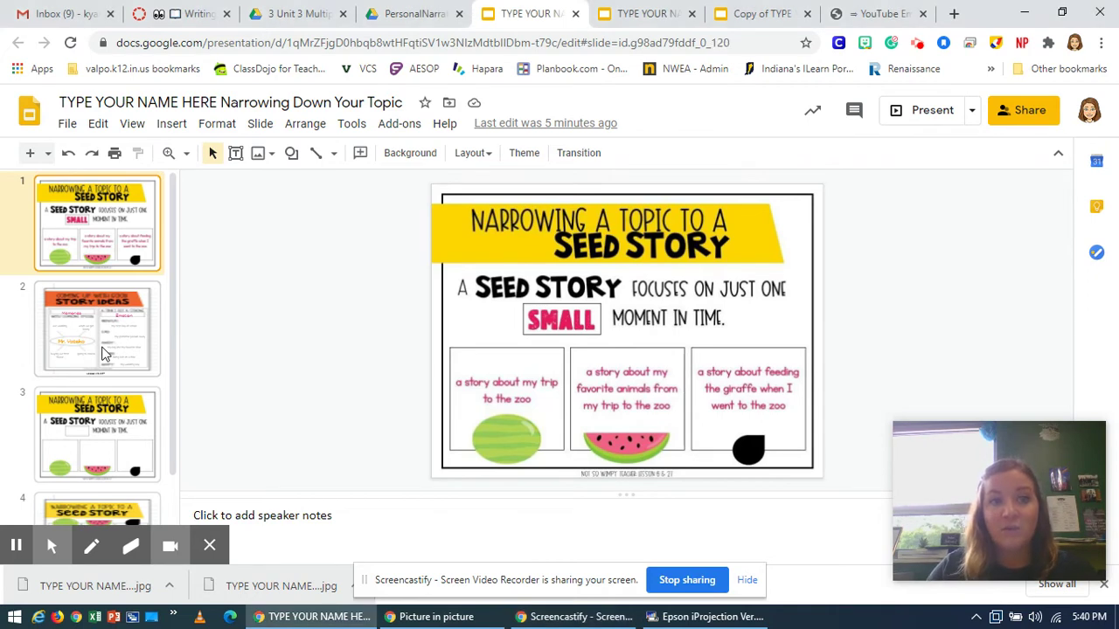
Go to slide 2, Coming Up With Good Story Ideas, in the Narrowing Down Your Topic deck.
left_click(102, 319)
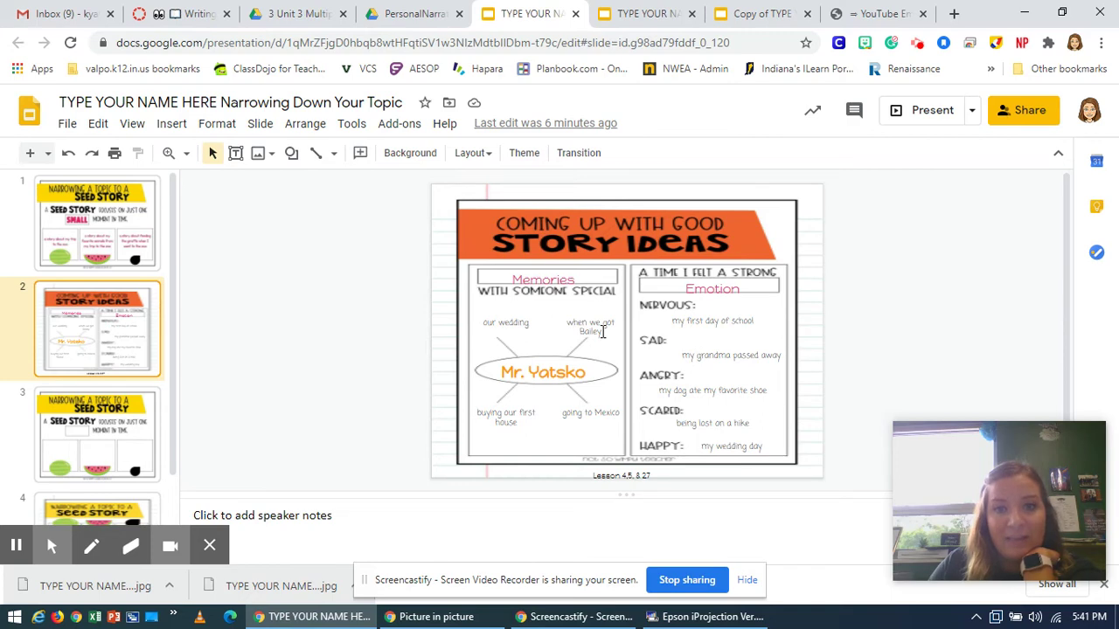
Highlight the 'when we got Bailey' memory in green.
left_click_drag(602, 332, 566, 321)
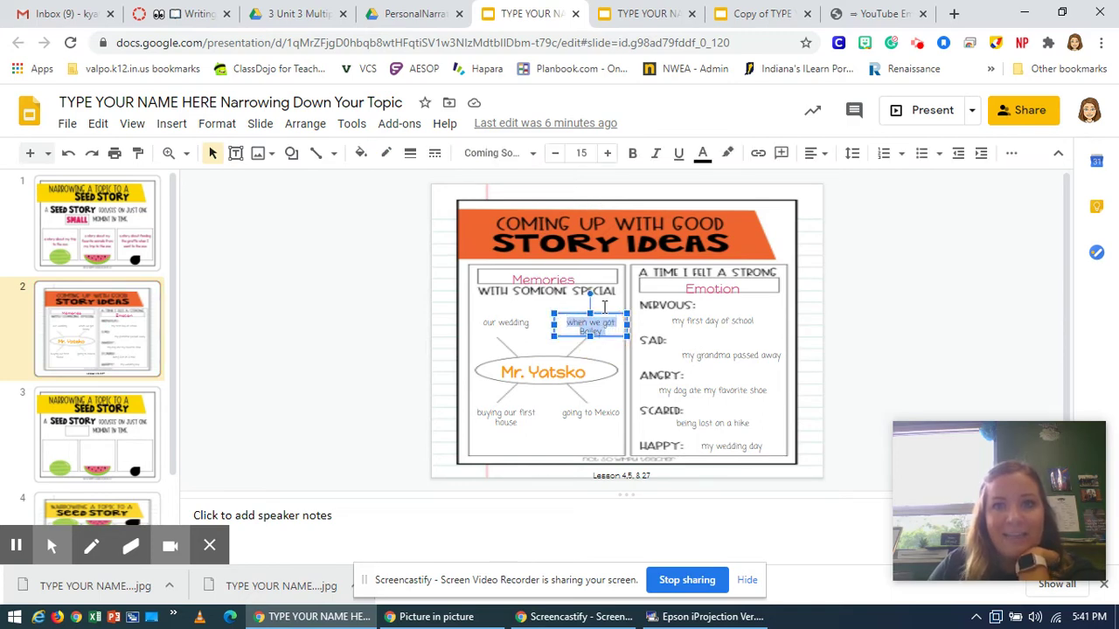
left_click(730, 156)
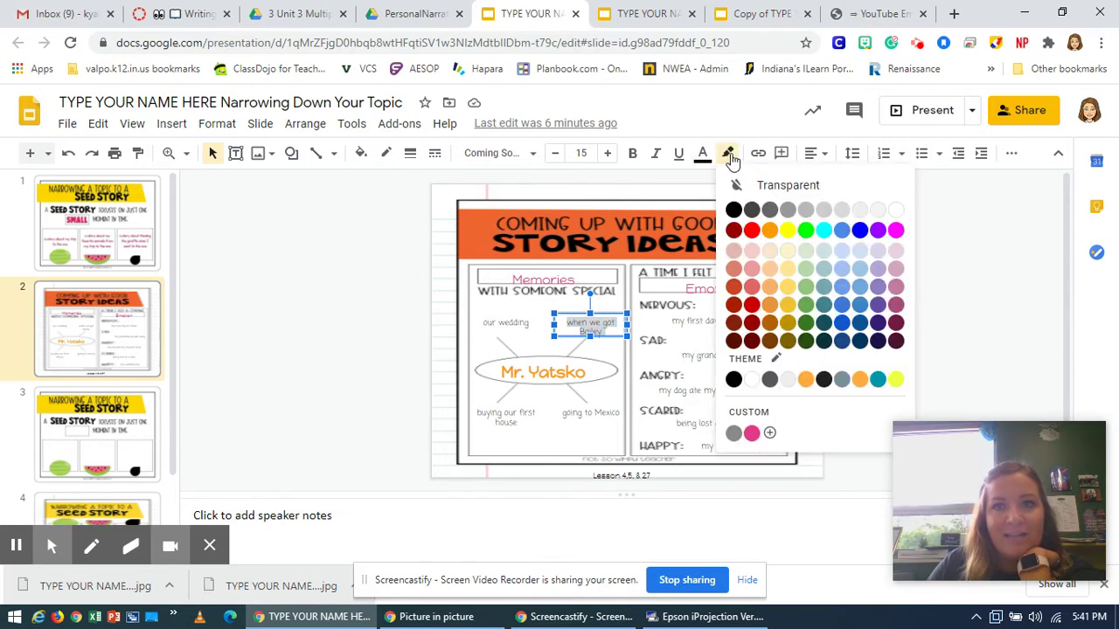
left_click(805, 229)
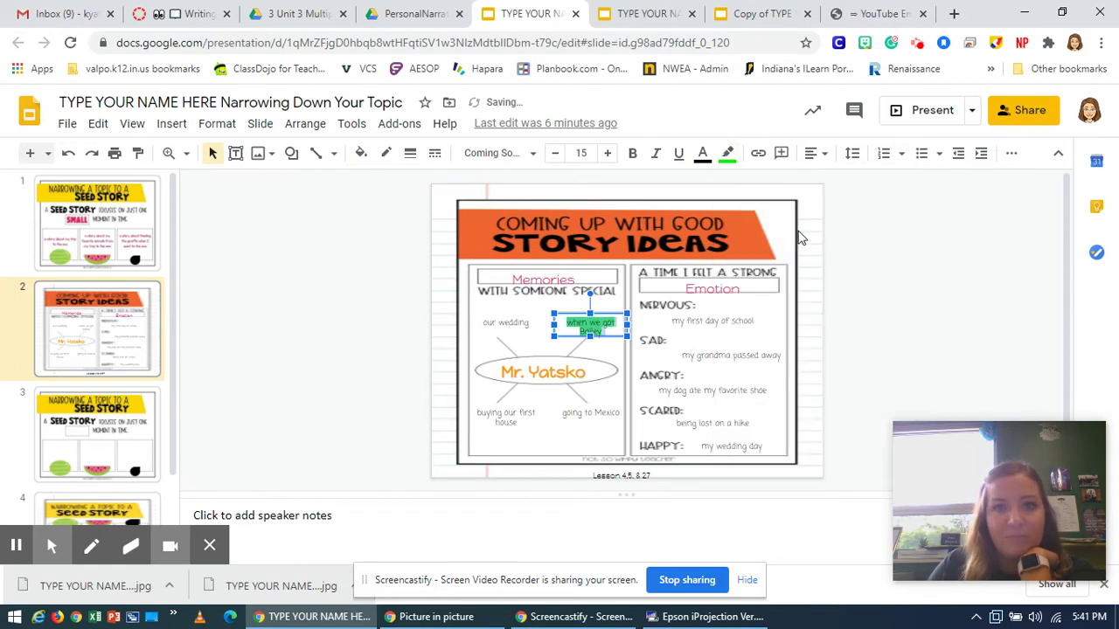
left_click(612, 359)
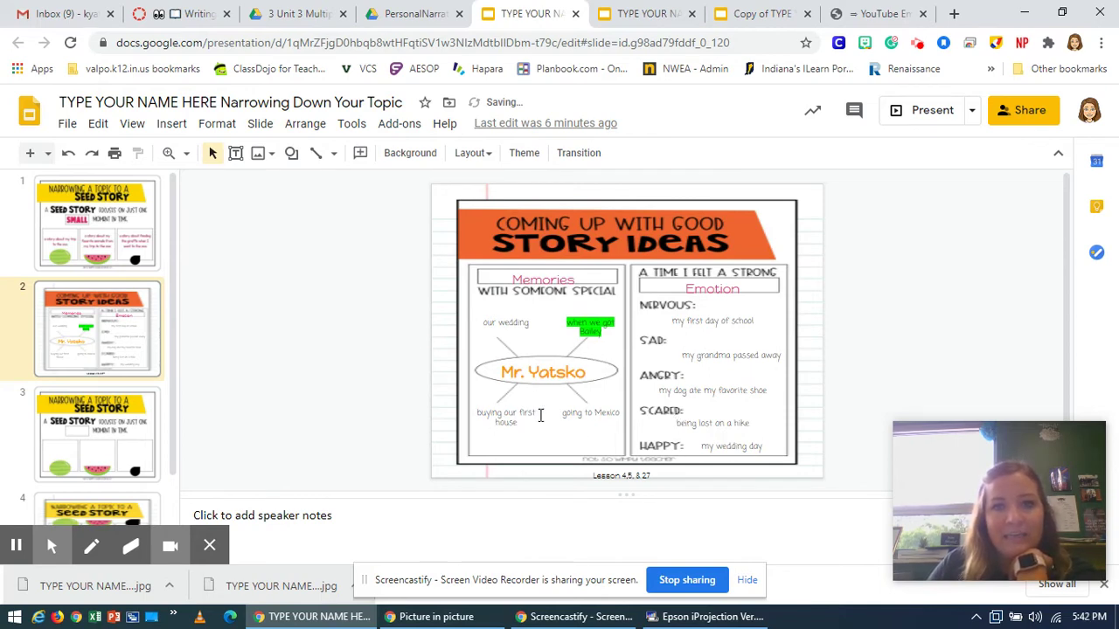
Highlight the 'buying our first house' memory in green.
left_click(477, 412)
left_click_drag(477, 414, 534, 421)
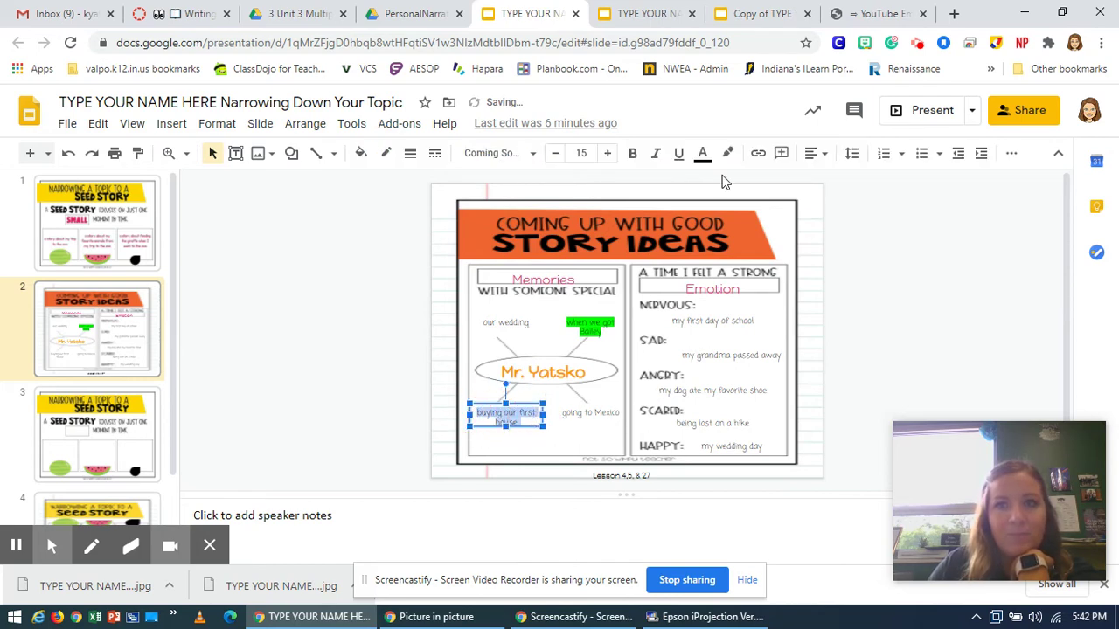
left_click(727, 153)
left_click(806, 231)
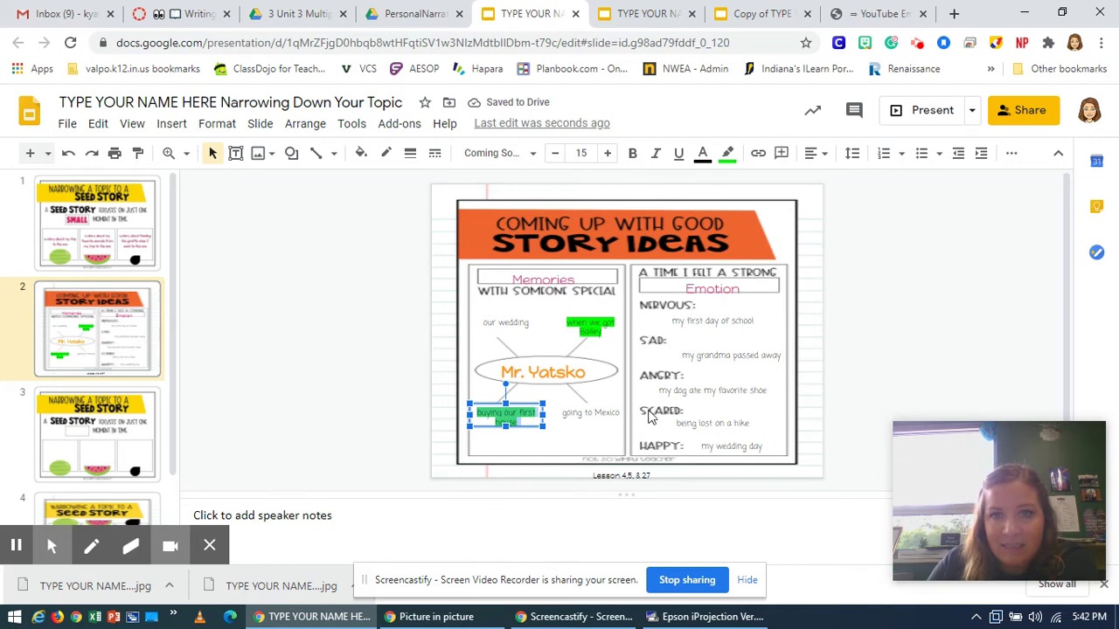
Highlight the 'our wedding' memory in green.
left_click(504, 321)
left_click_drag(484, 322, 530, 322)
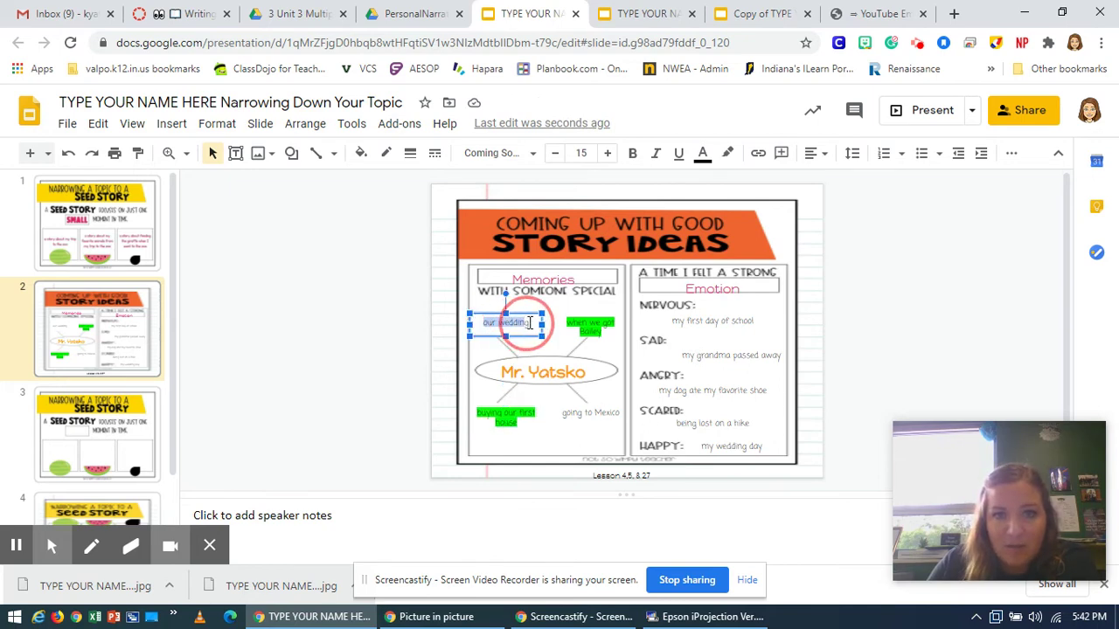
left_click(727, 153)
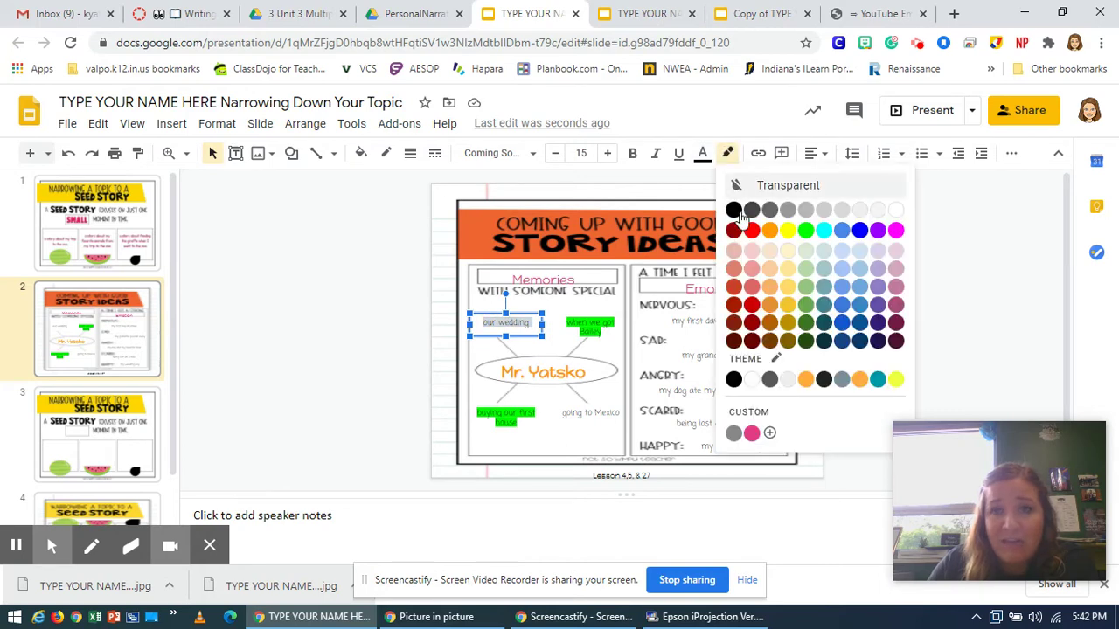
left_click(805, 230)
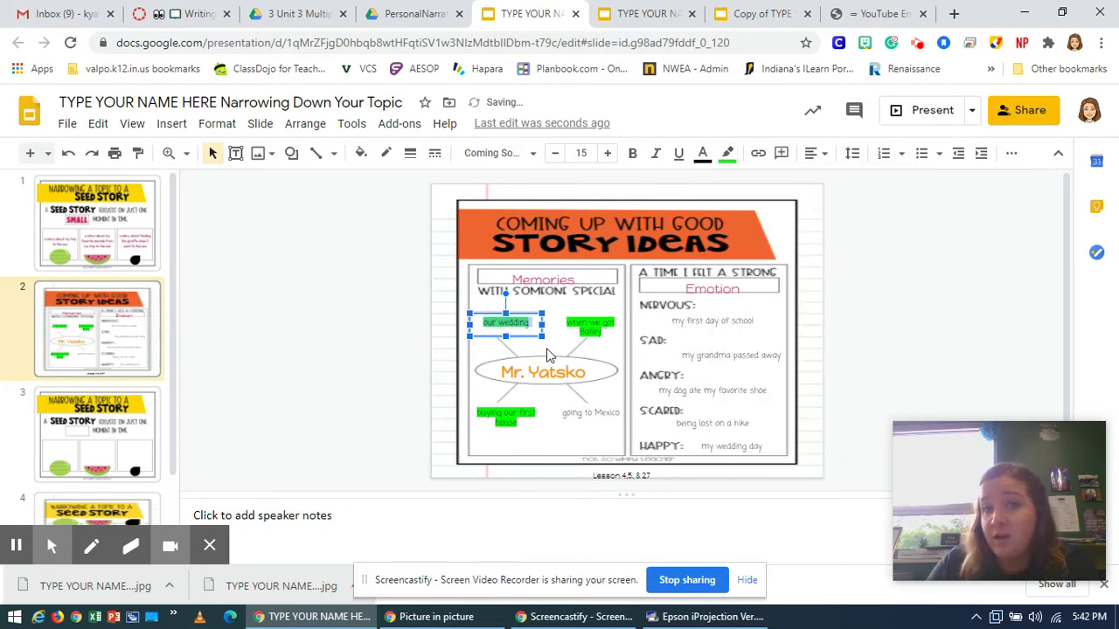
left_click(741, 324)
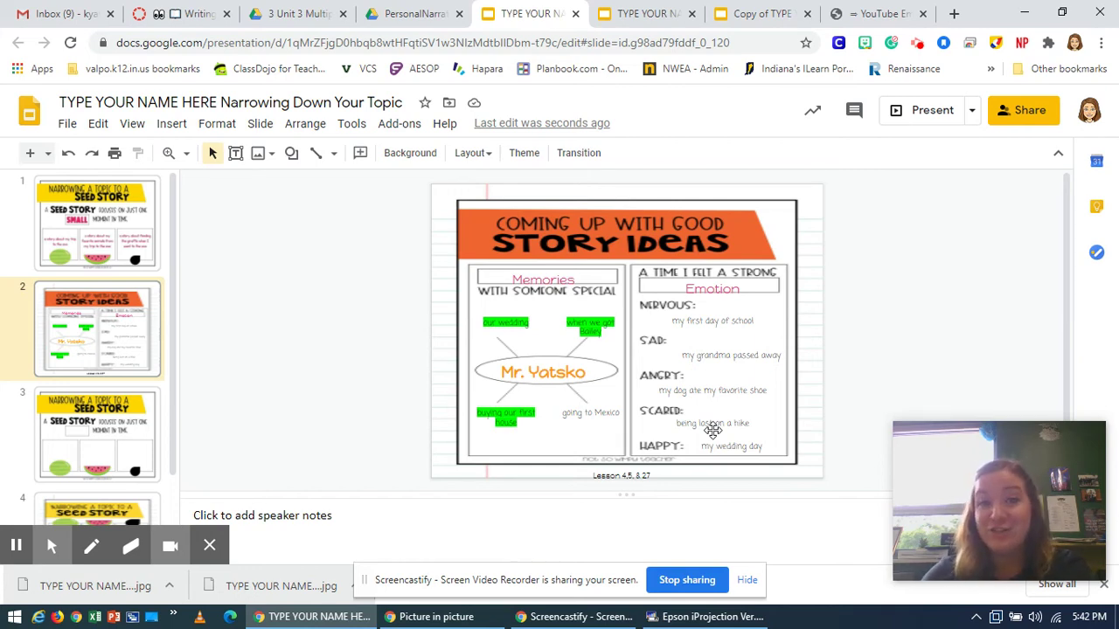
left_click(605, 330)
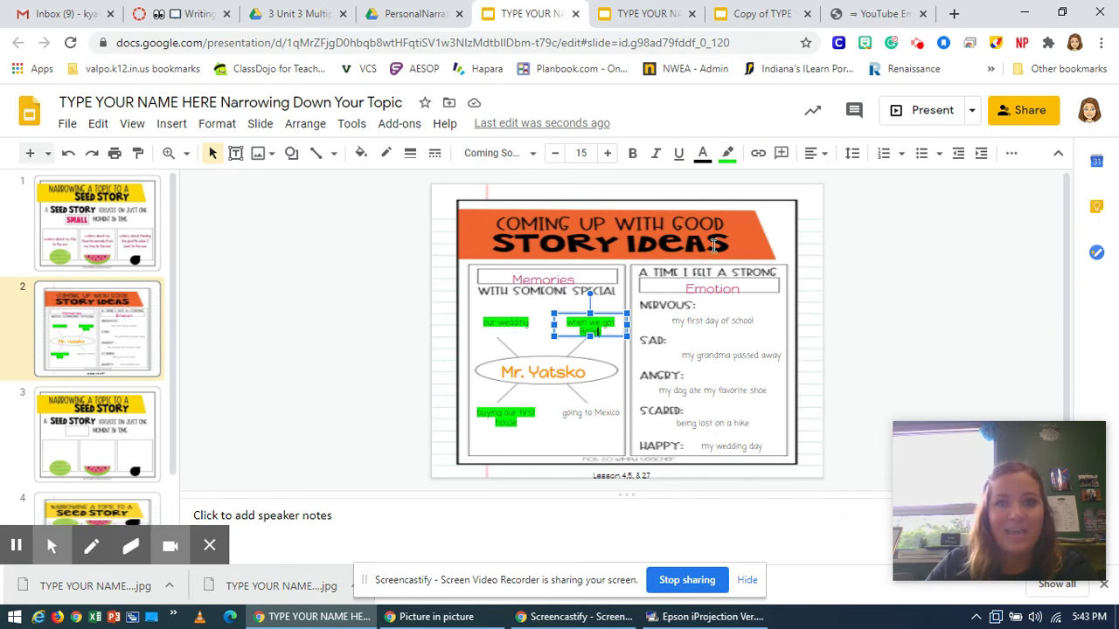
In the Personal Narrative Notebook, go to slide 4, Narrowing a Topic to a Seed Story.
left_click(669, 19)
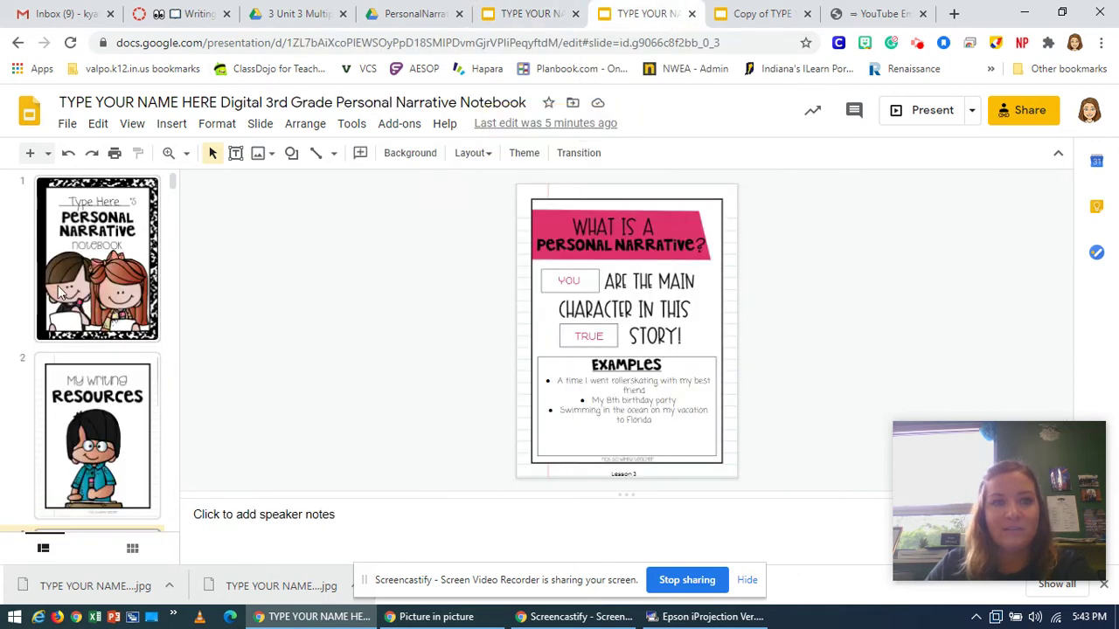
left_click(112, 202)
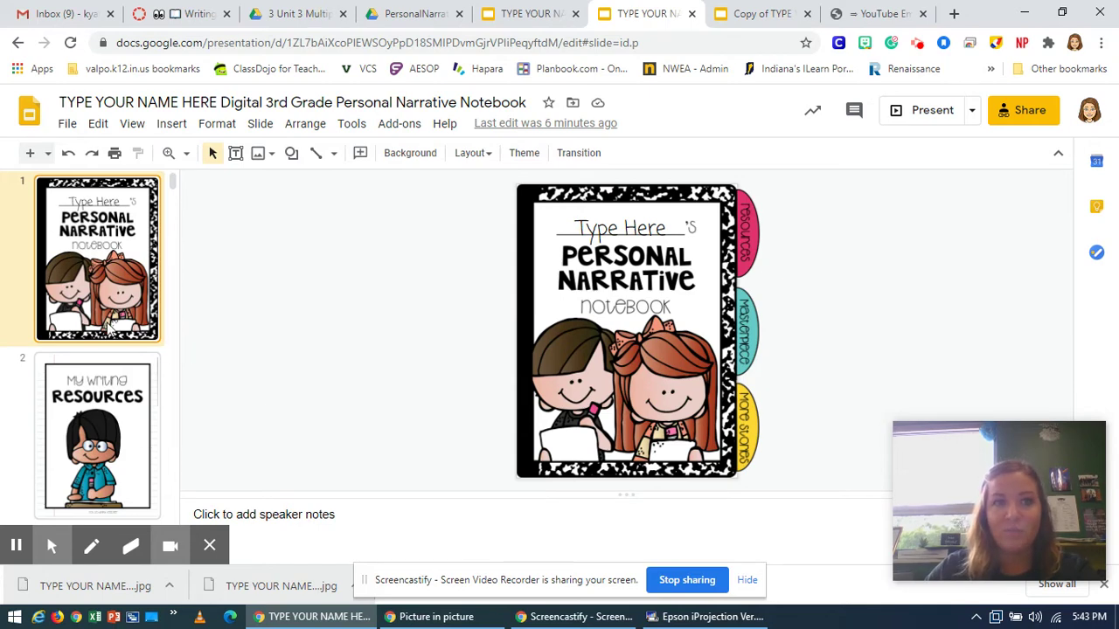
scroll(107, 330, "down", 1)
scroll(106, 332, "down", 3)
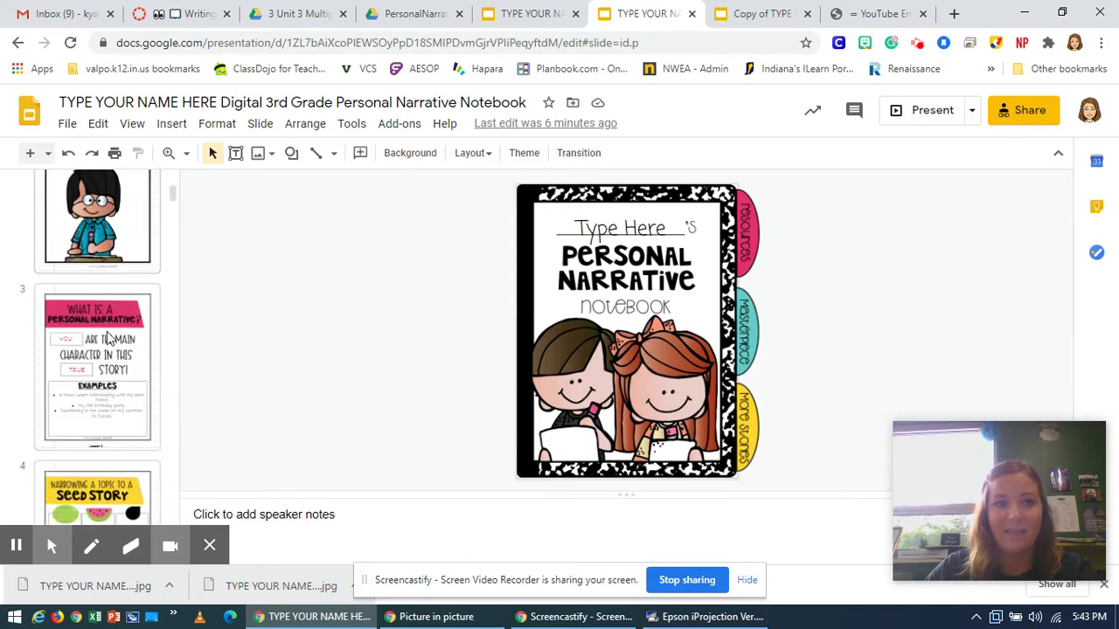
left_click(84, 450)
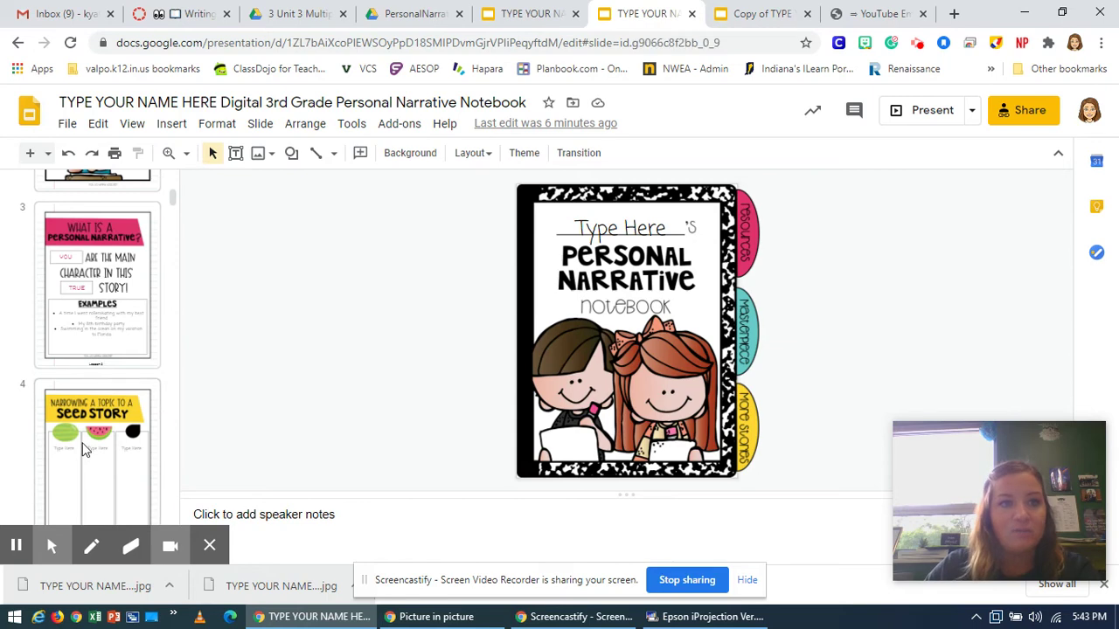
scroll(98, 398, "down", 1)
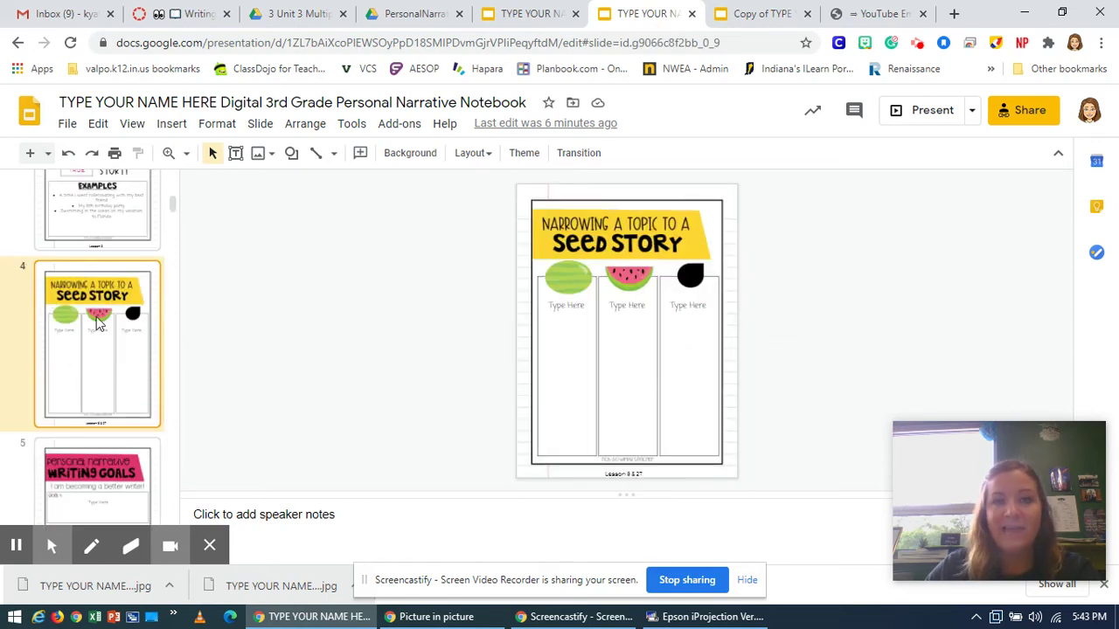
Replace the left column's placeholder with the memory of going with the teacher to get our dog Bailey.
left_click(548, 306)
left_click_drag(548, 306, 582, 306)
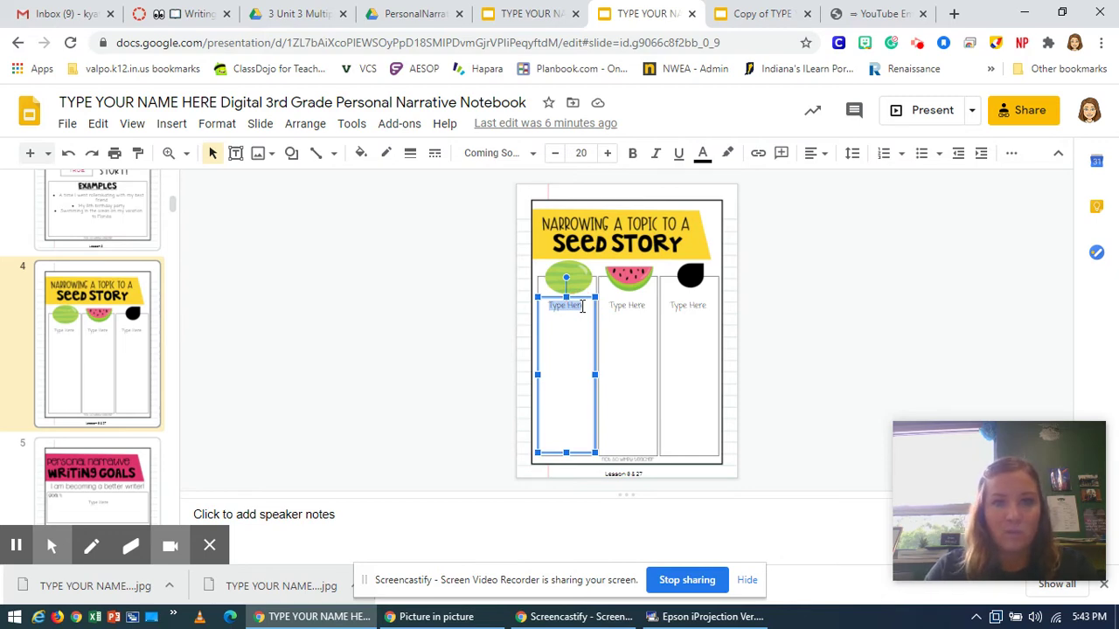
type("When M")
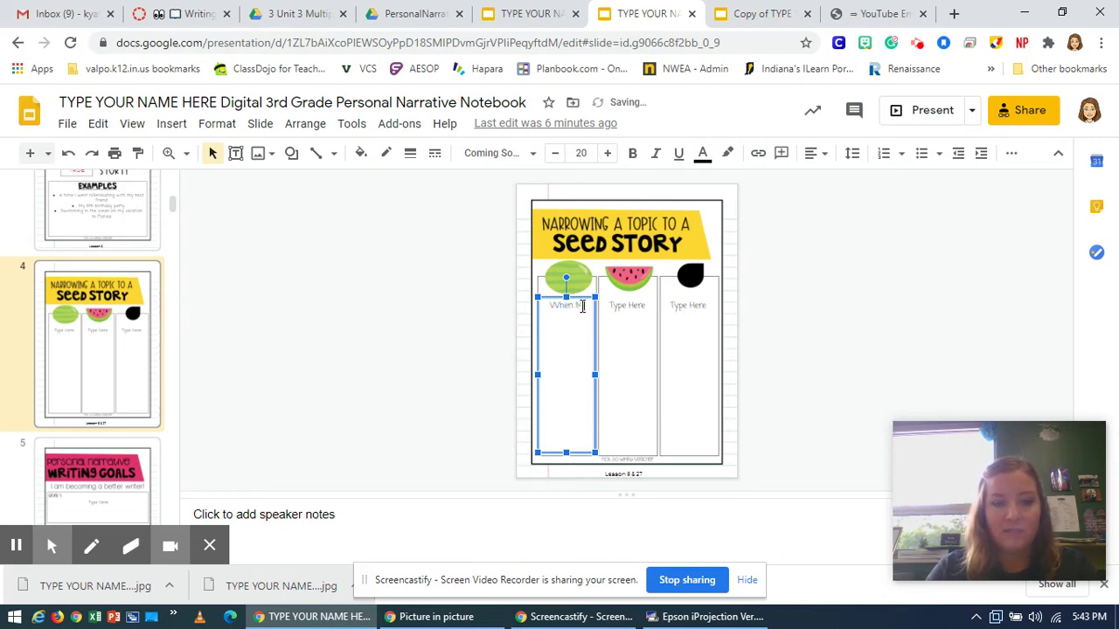
type("rs. Yatsko and I")
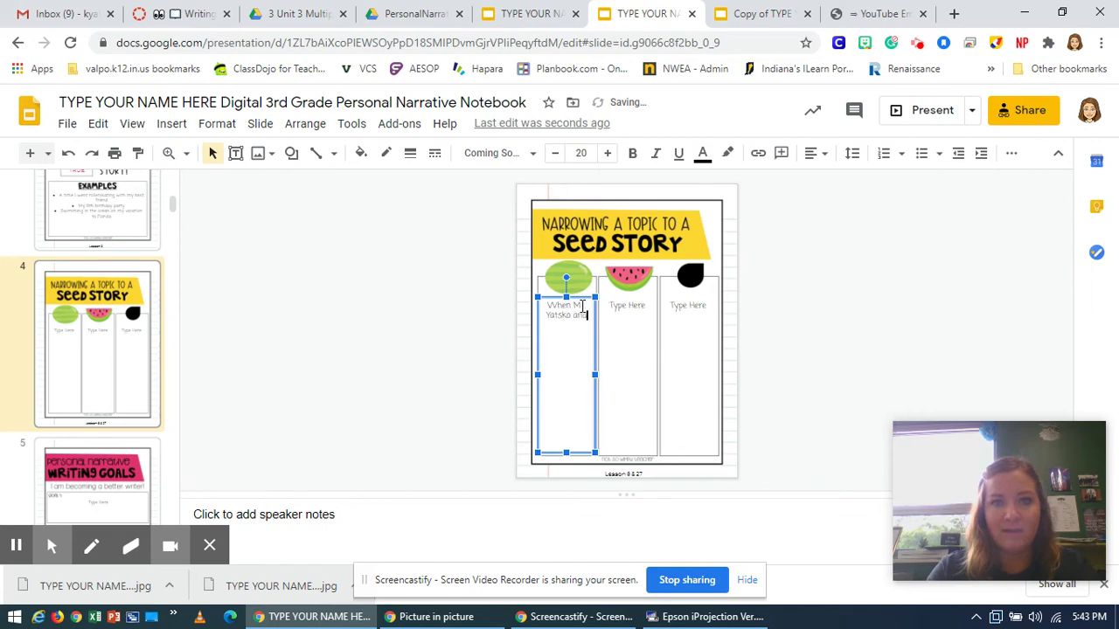
type(" went t")
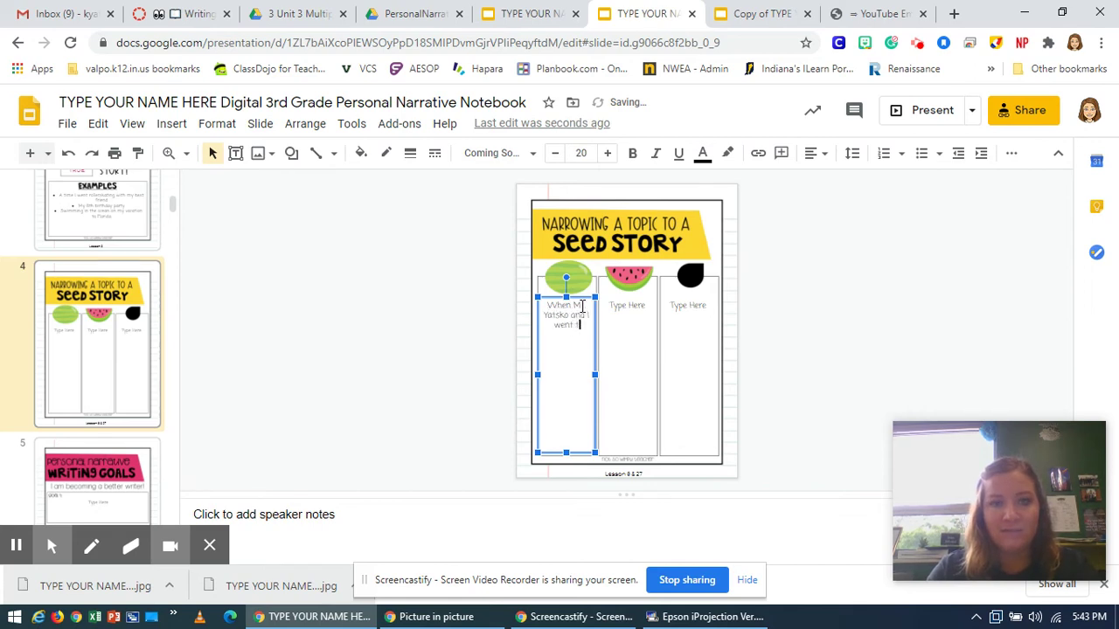
type("o get aailey")
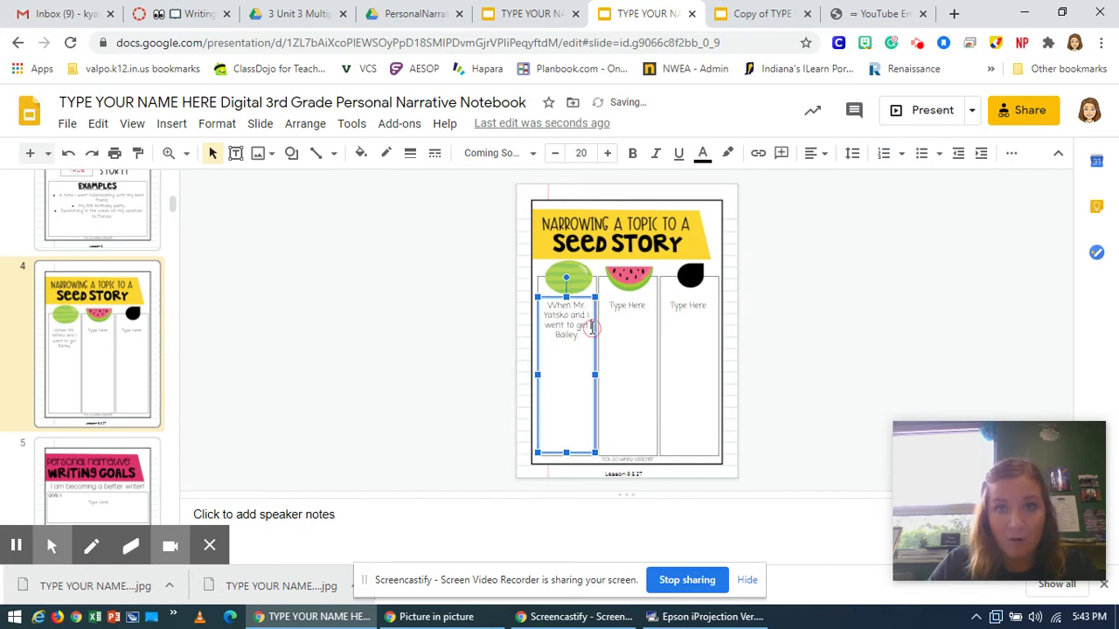
left_click(589, 324)
type("our dog")
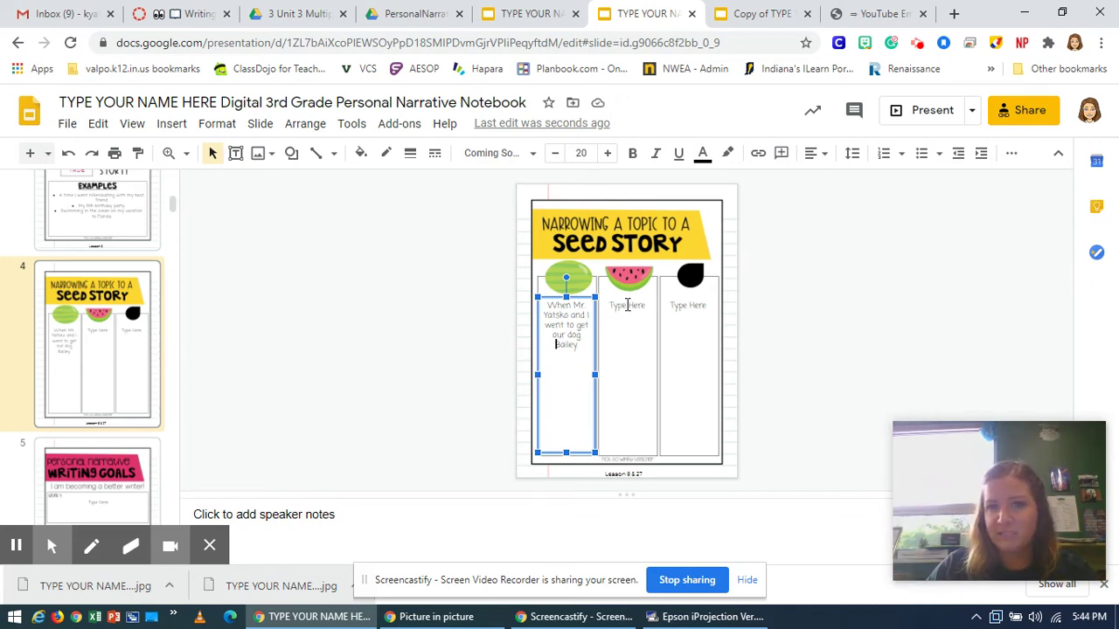
Replace the middle column's placeholder with 'Being in the barn with all of the puppies.'.
left_click(626, 305)
left_click_drag(612, 305, 647, 307)
key("BackSpace")
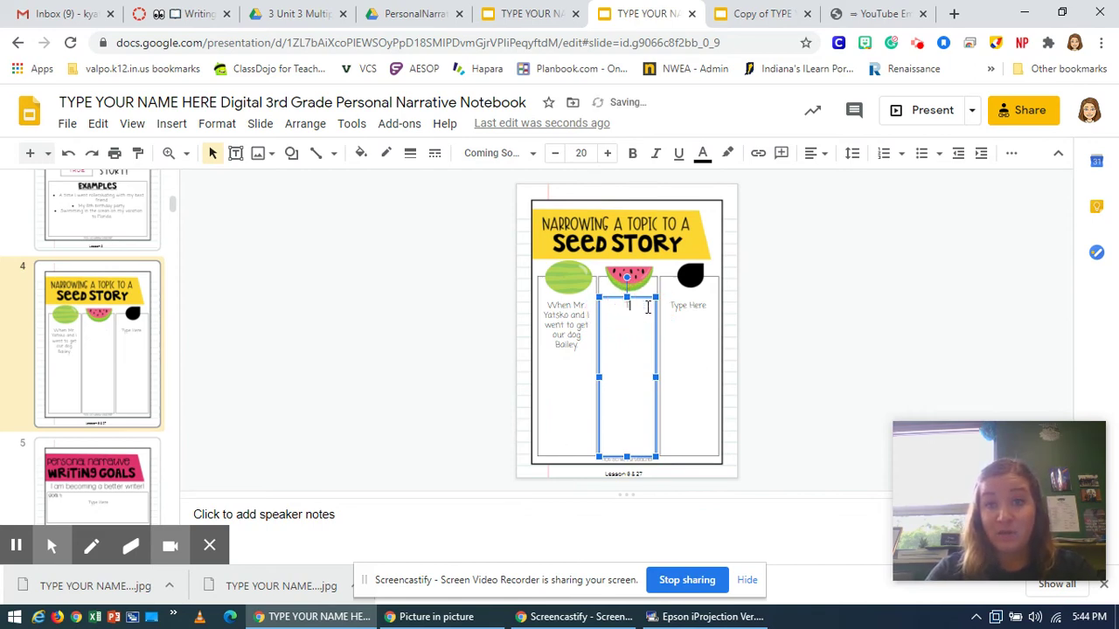
type("Th")
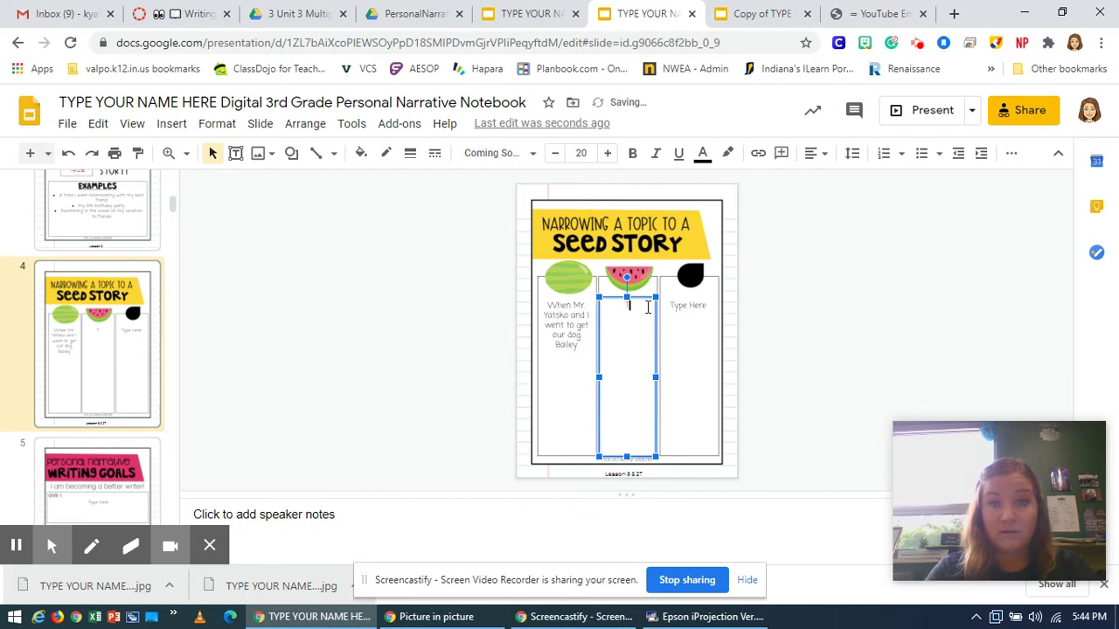
key("BackSpace")
key("BackSpace")
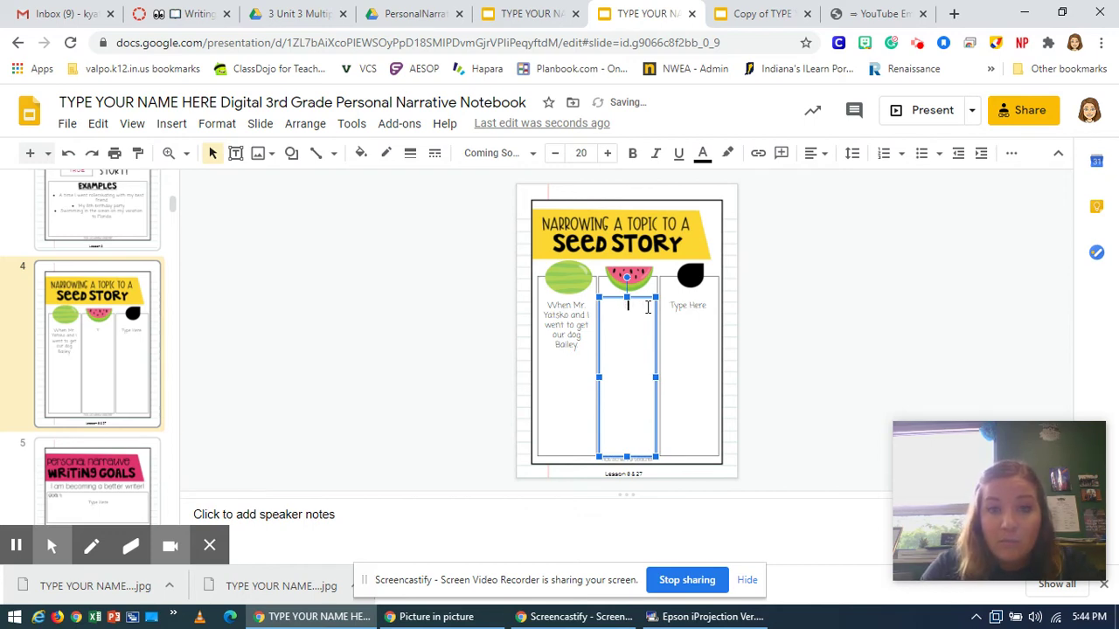
type("Being in")
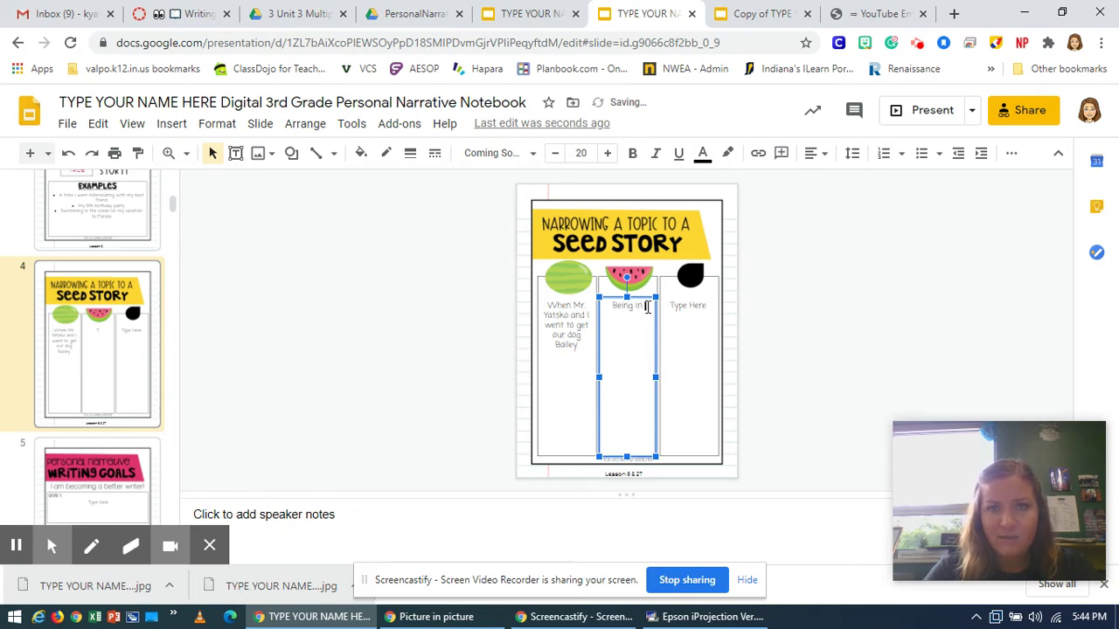
type(" the")
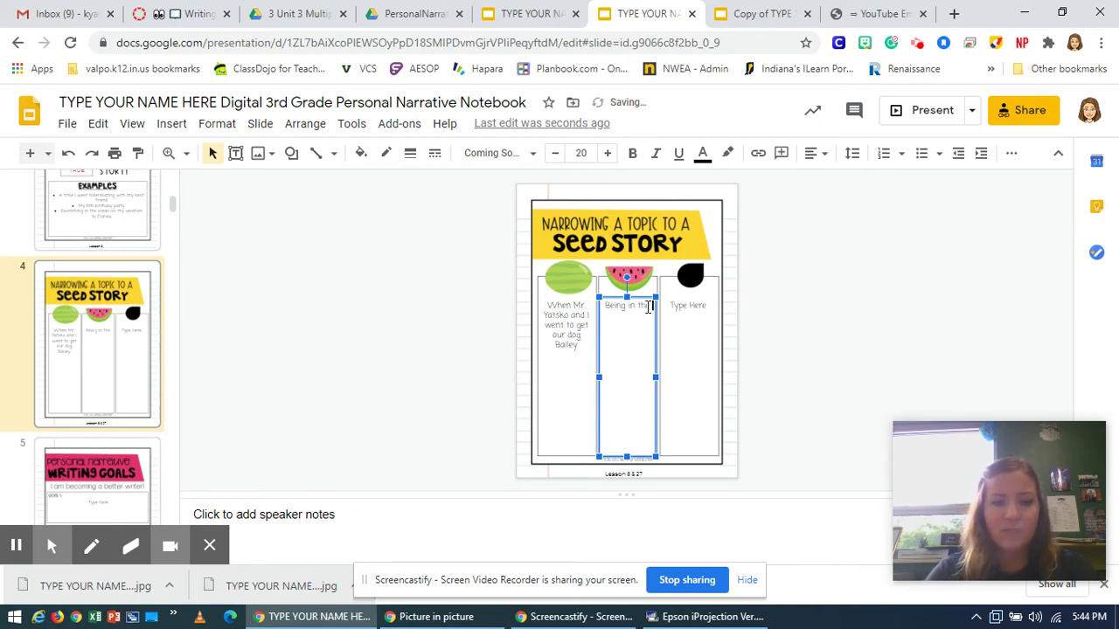
type(" barn with")
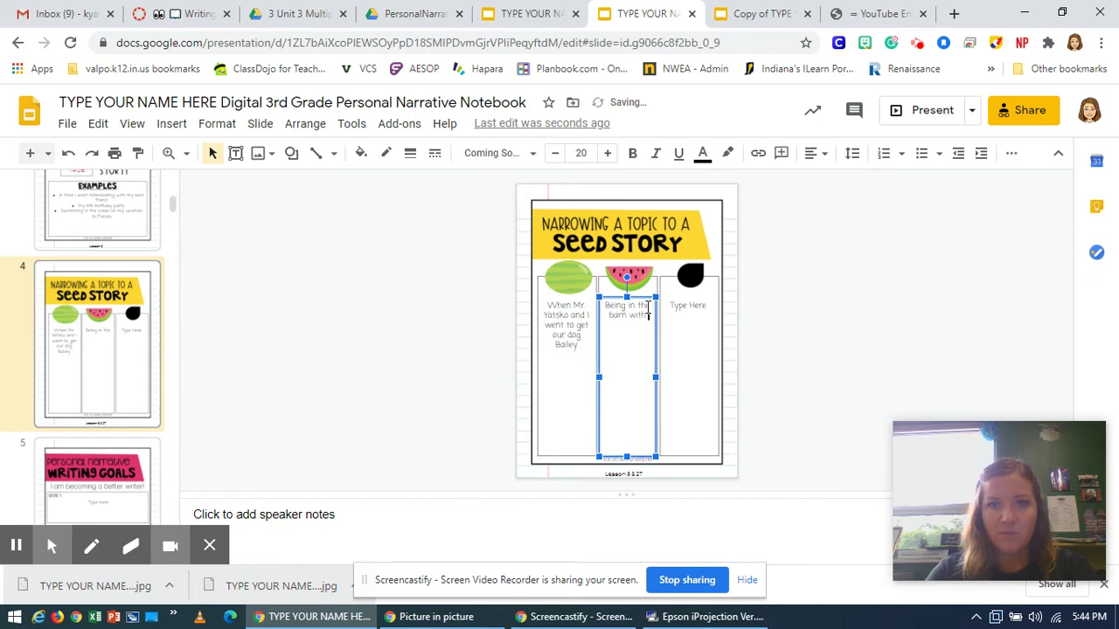
type(" my")
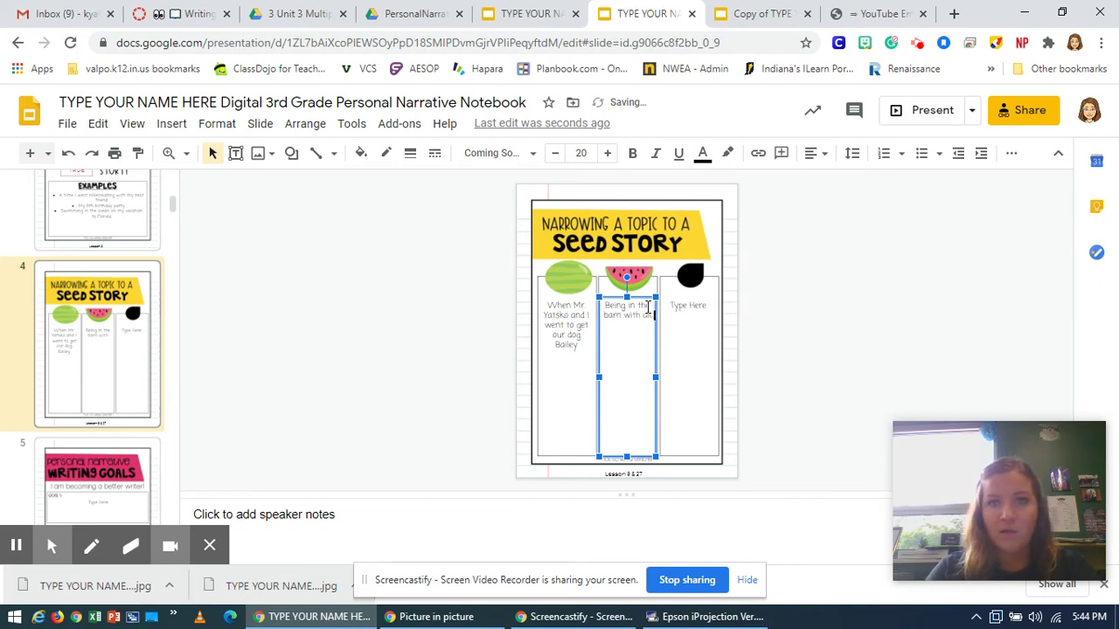
type("l of the puppies")
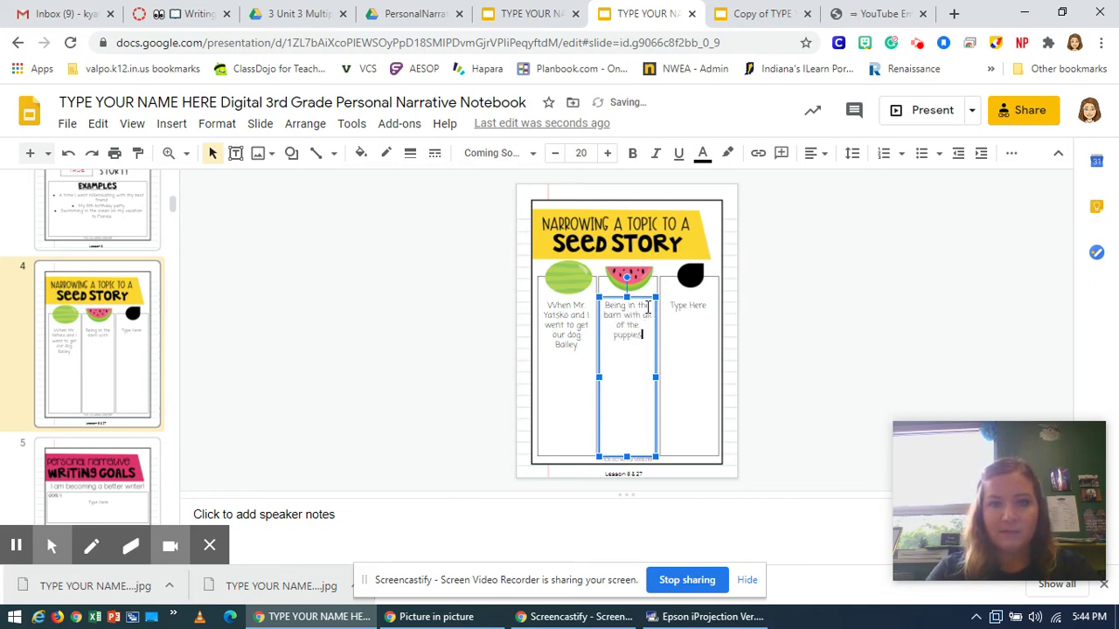
type(".")
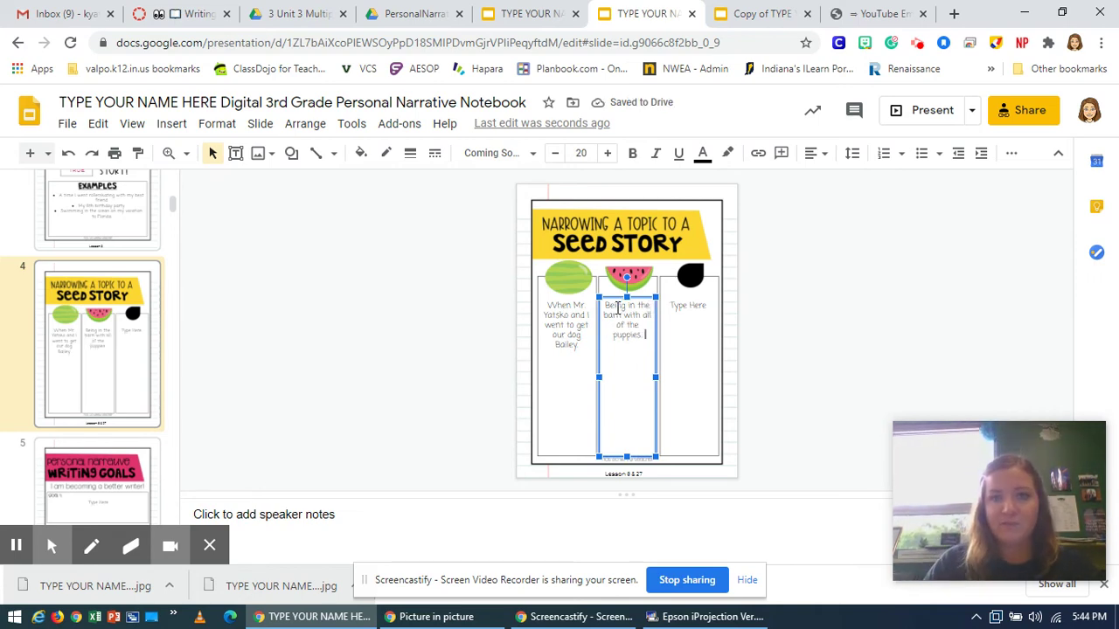
Write 'When Bailey jumped up on my ankle and let me hold her for the first time.' in the right column.
left_click(681, 305)
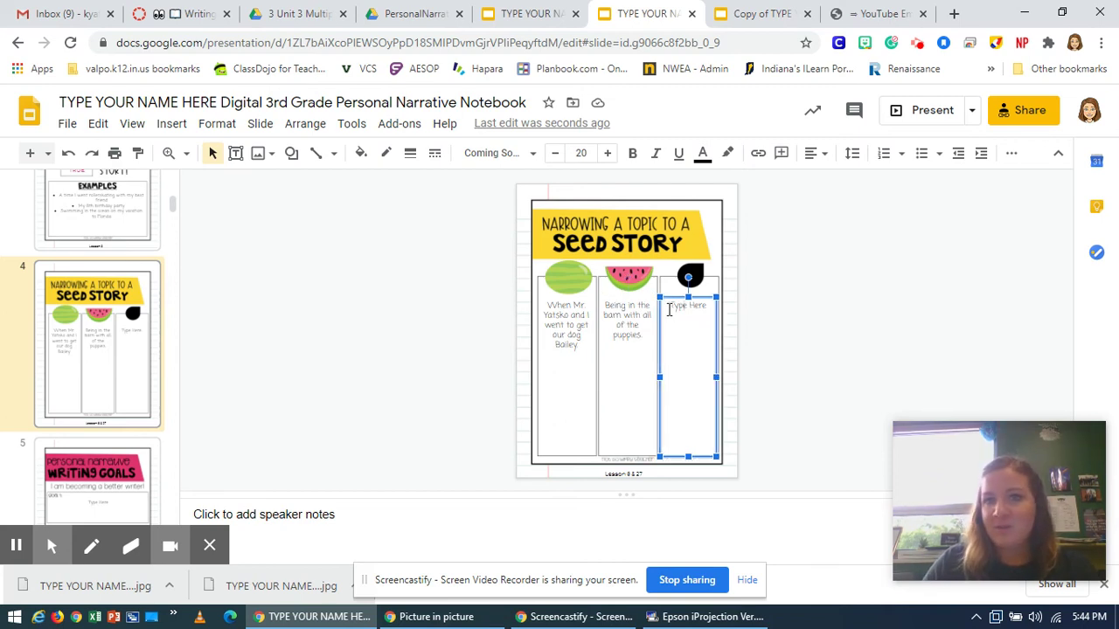
left_click_drag(669, 306, 705, 305)
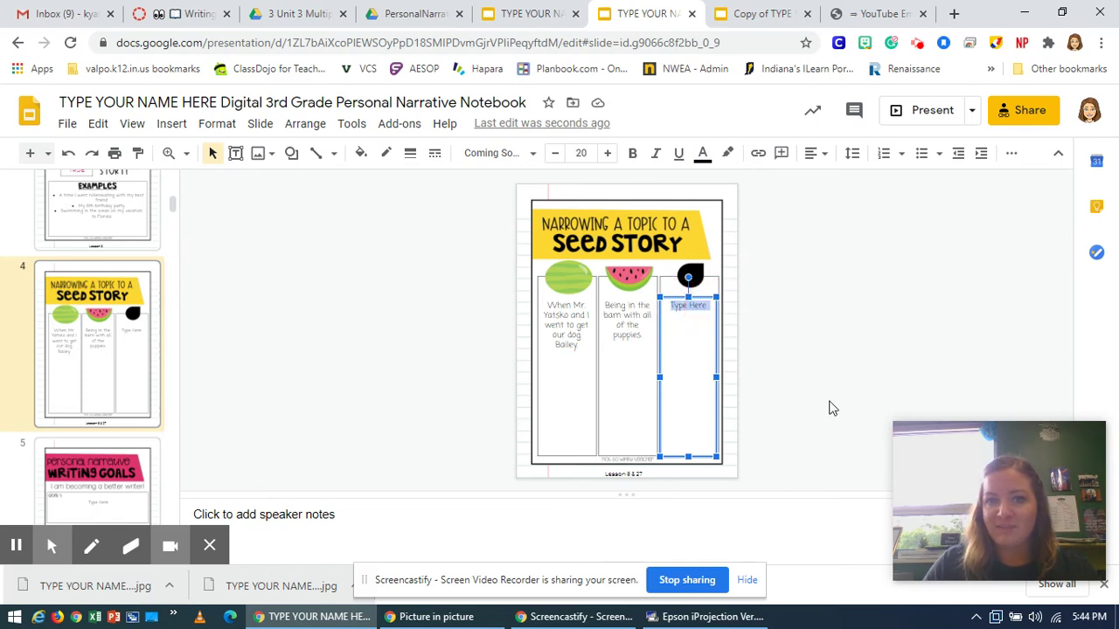
key("BackSpace")
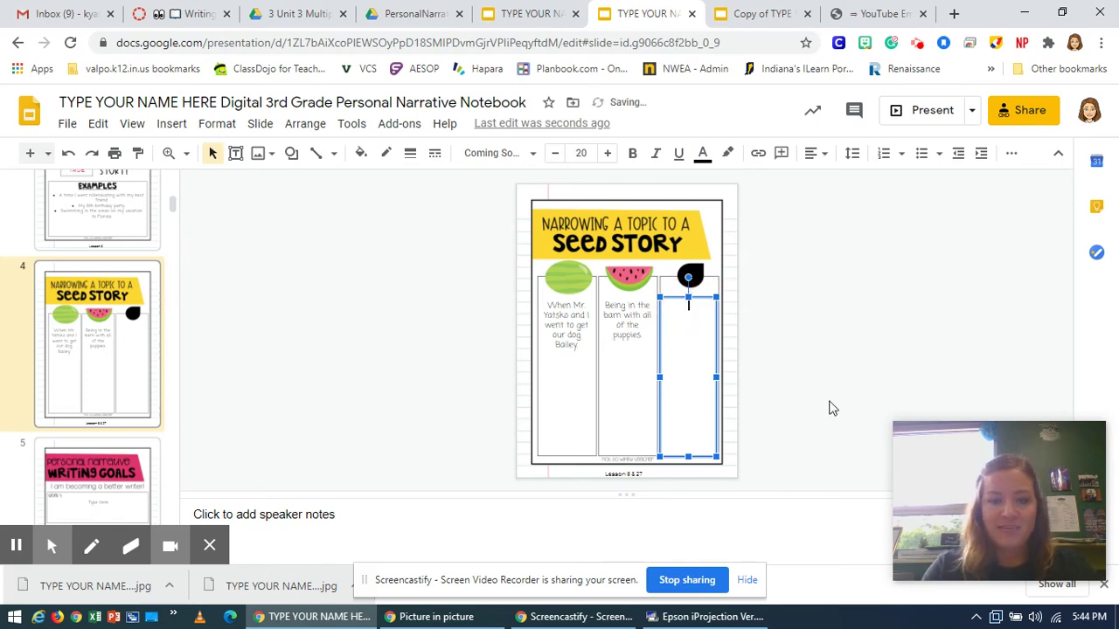
type("When ")
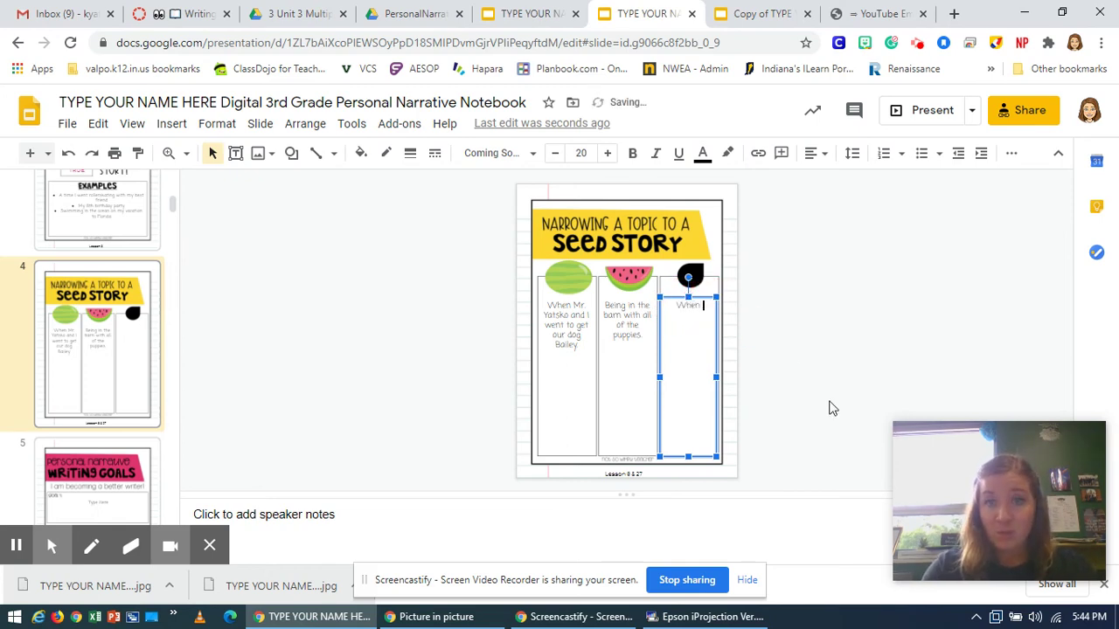
type("Bailey")
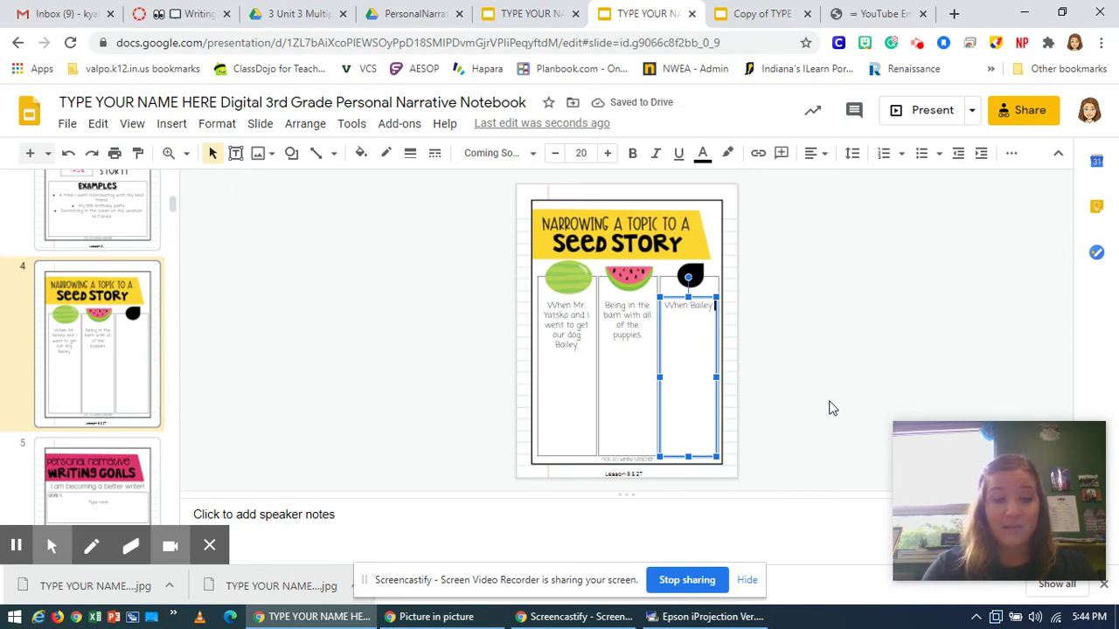
type(" jumped")
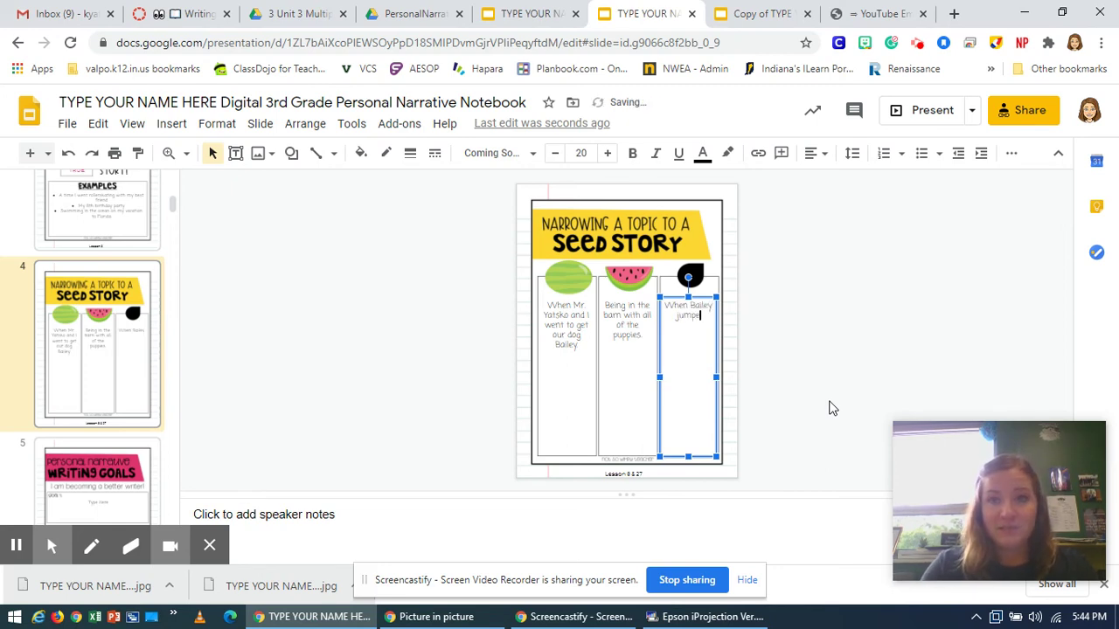
type(" up o")
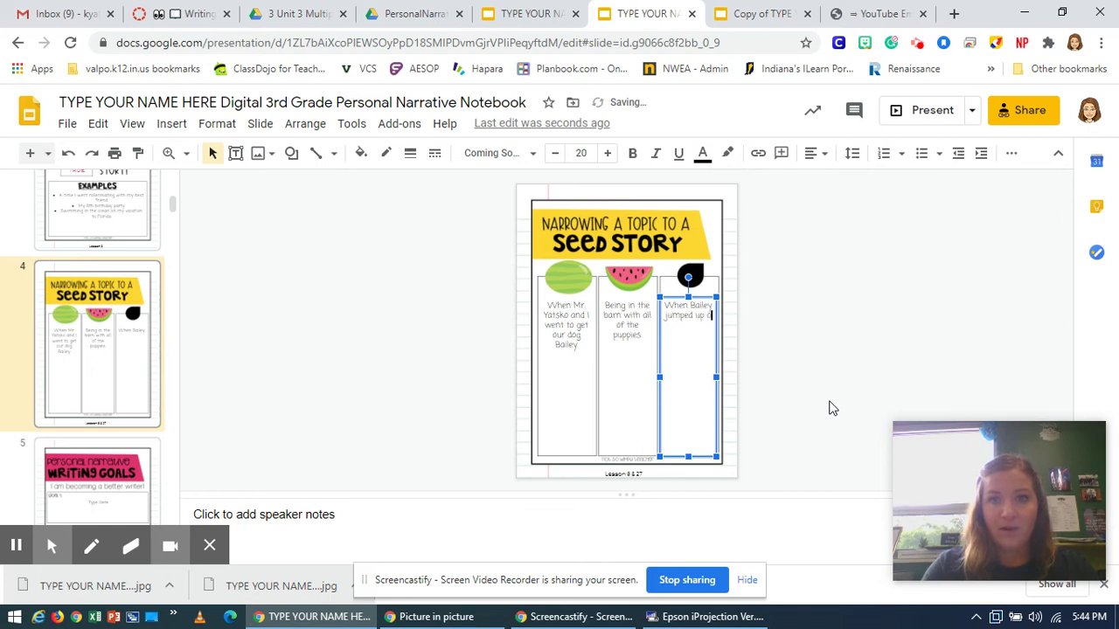
type("n my arkle")
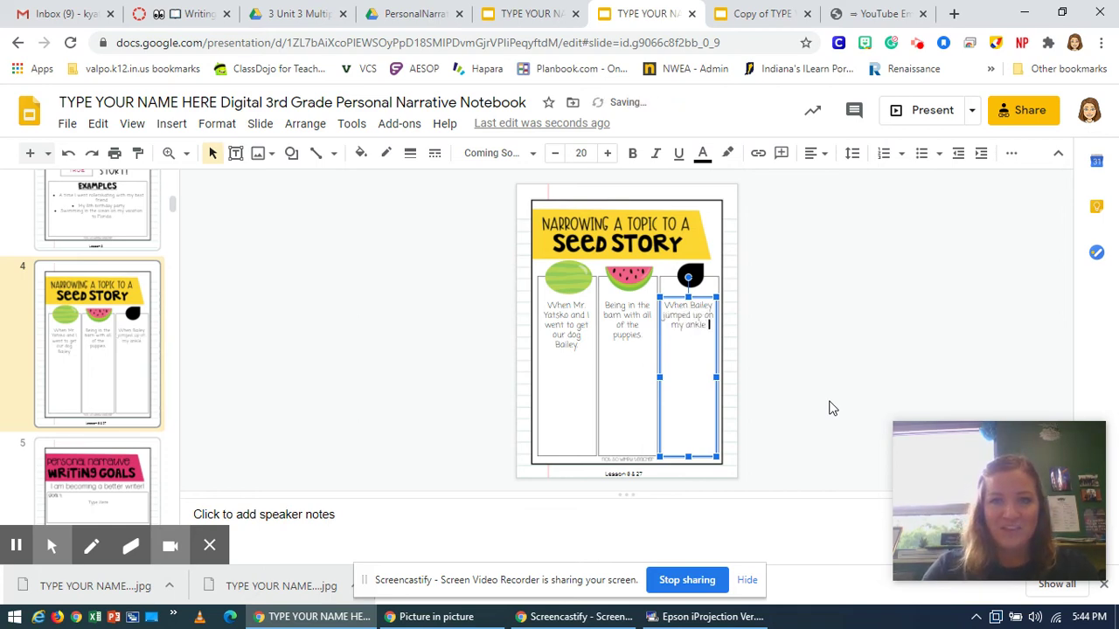
type(" and let me hold her ")
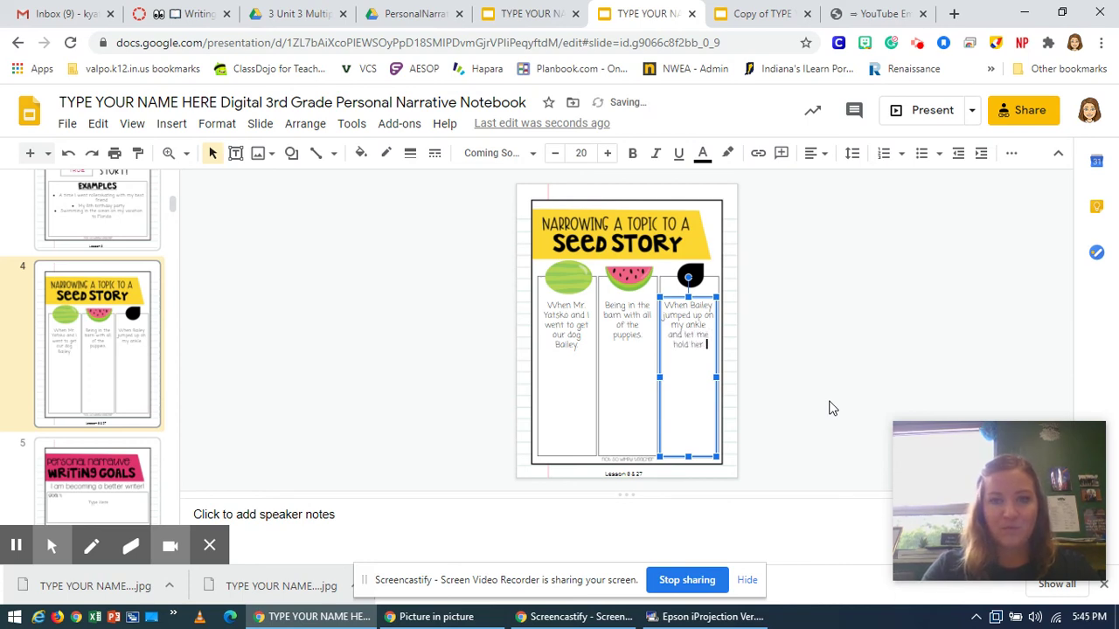
type("for the first time.")
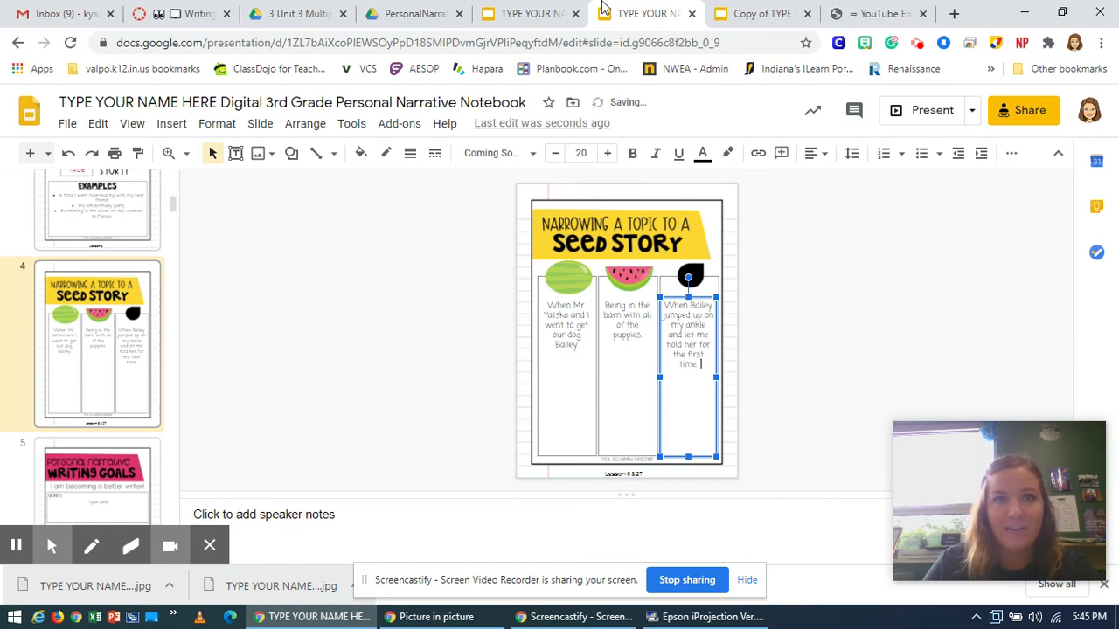
left_click(533, 13)
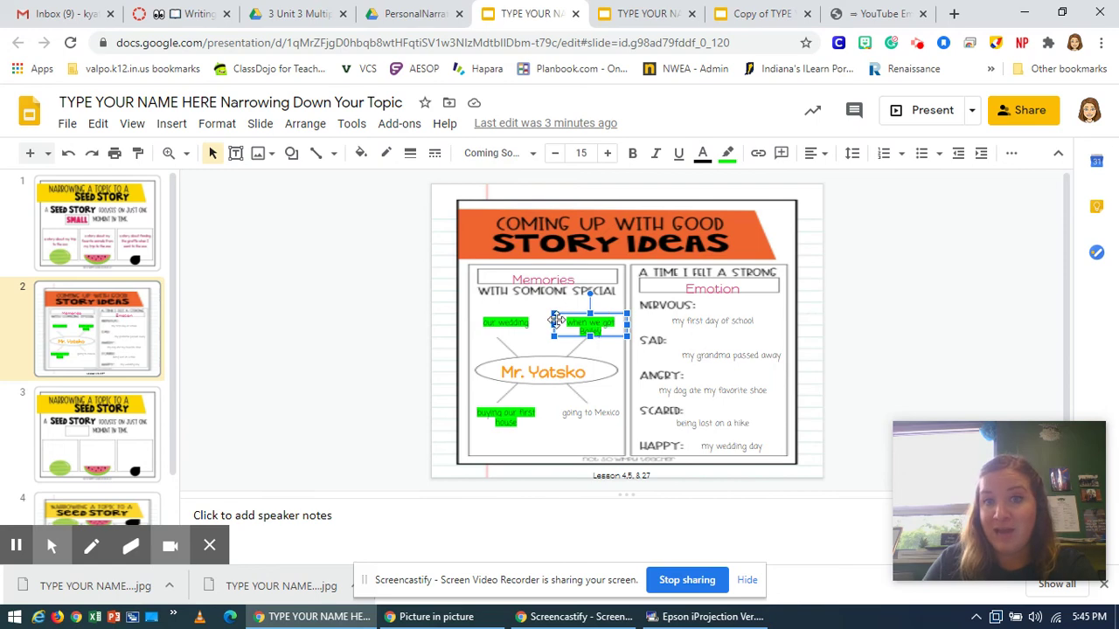
left_click(647, 13)
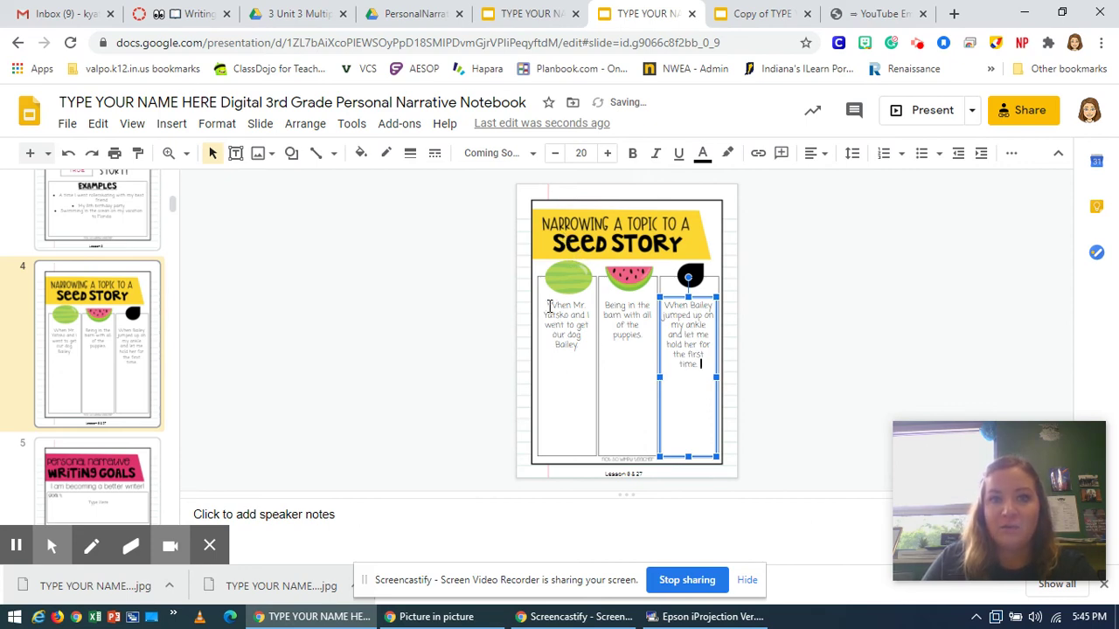
left_click_drag(549, 306, 576, 384)
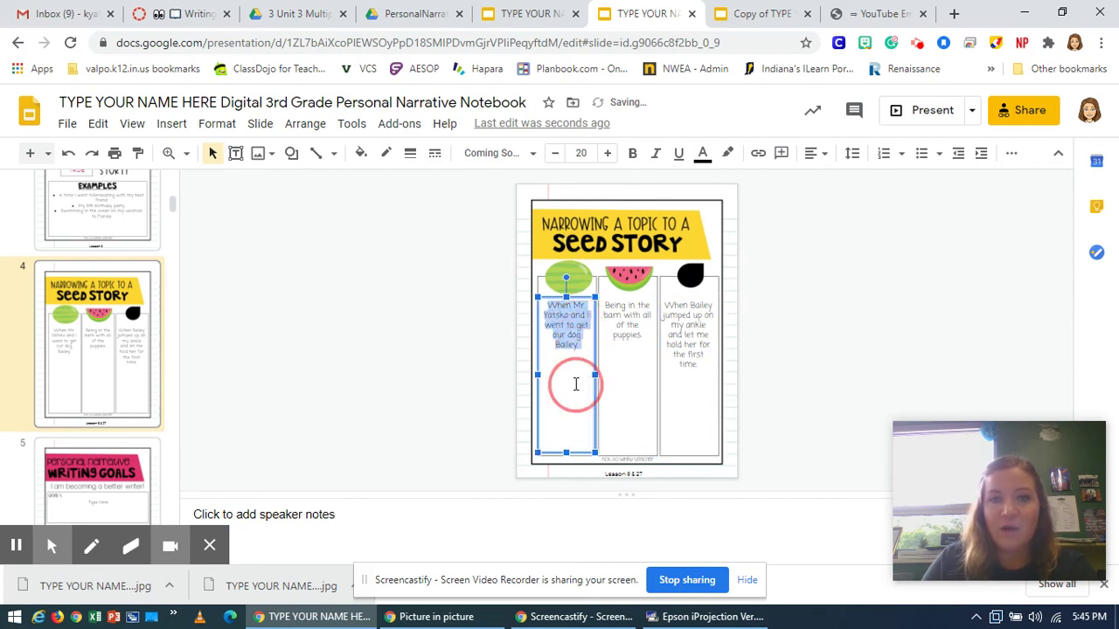
left_click(576, 384)
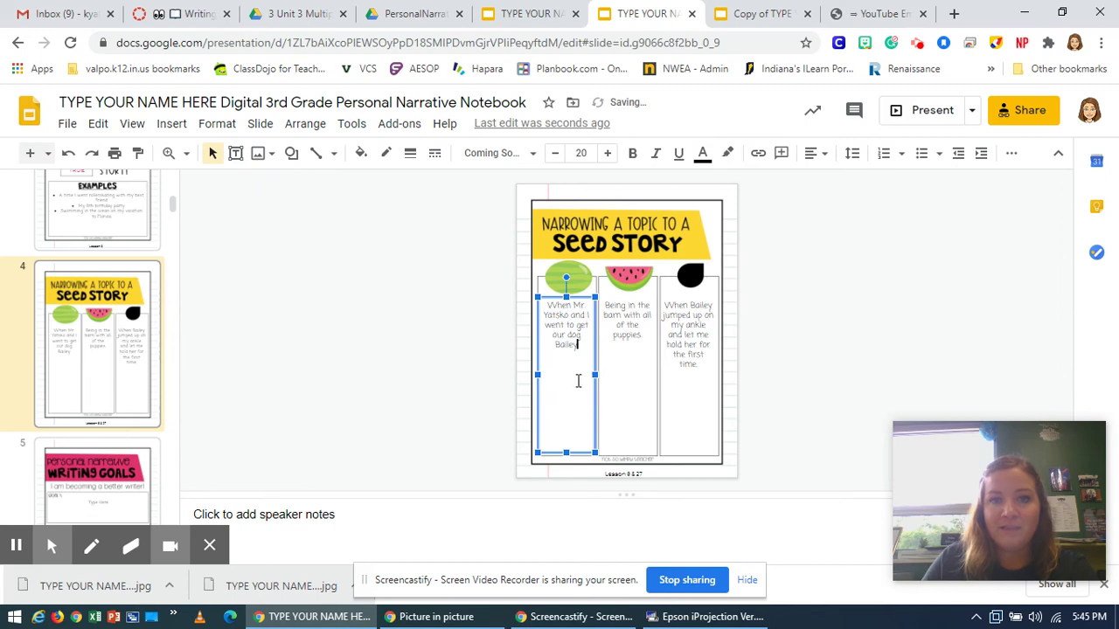
left_click(626, 340)
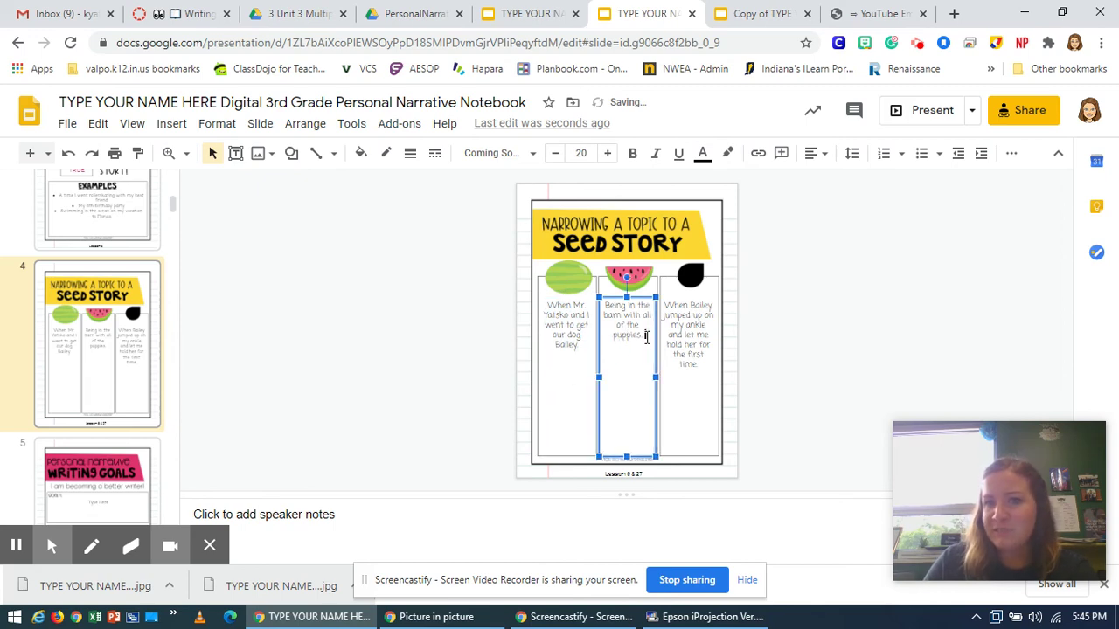
left_click(694, 330)
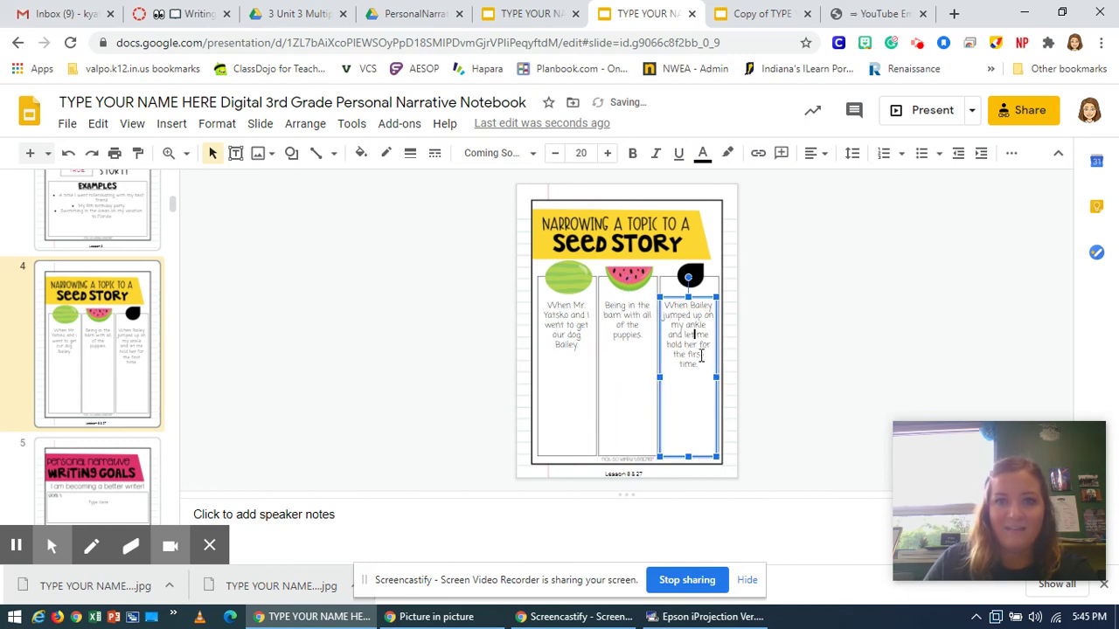
left_click(701, 365)
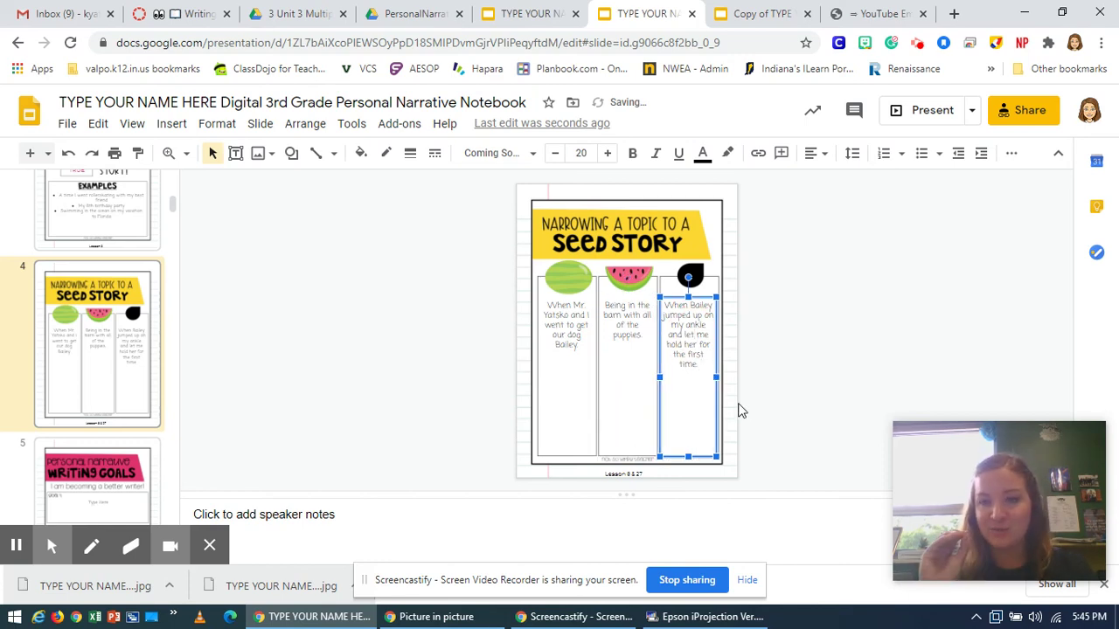